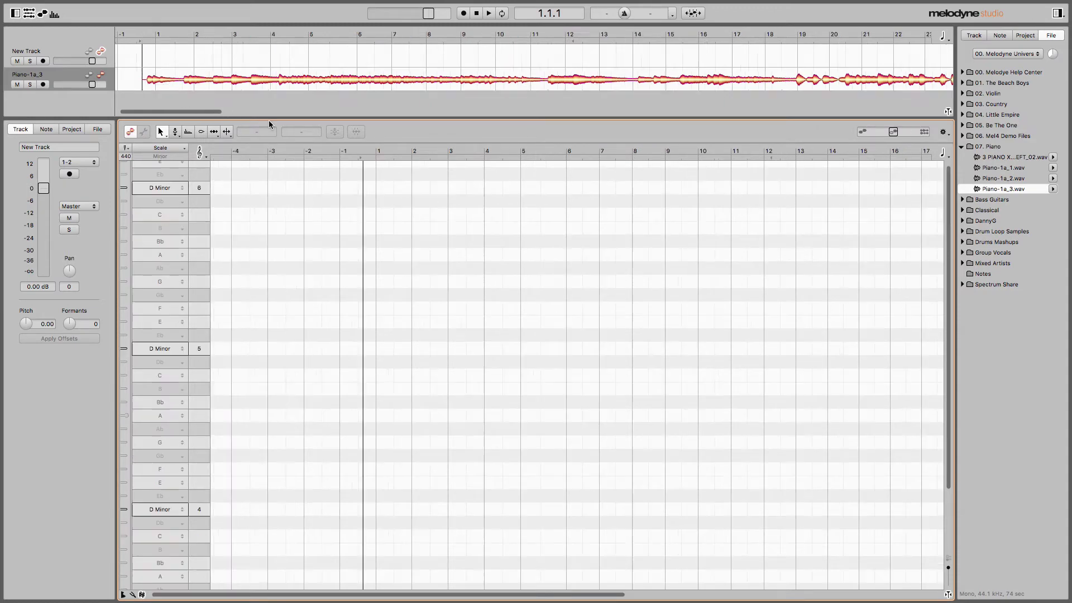
# - Zoom the overview out so the whole Piano-1a_3 waveform fits the timeline
pyautogui.moveTo(220, 112); pyautogui.dragTo(426, 116)
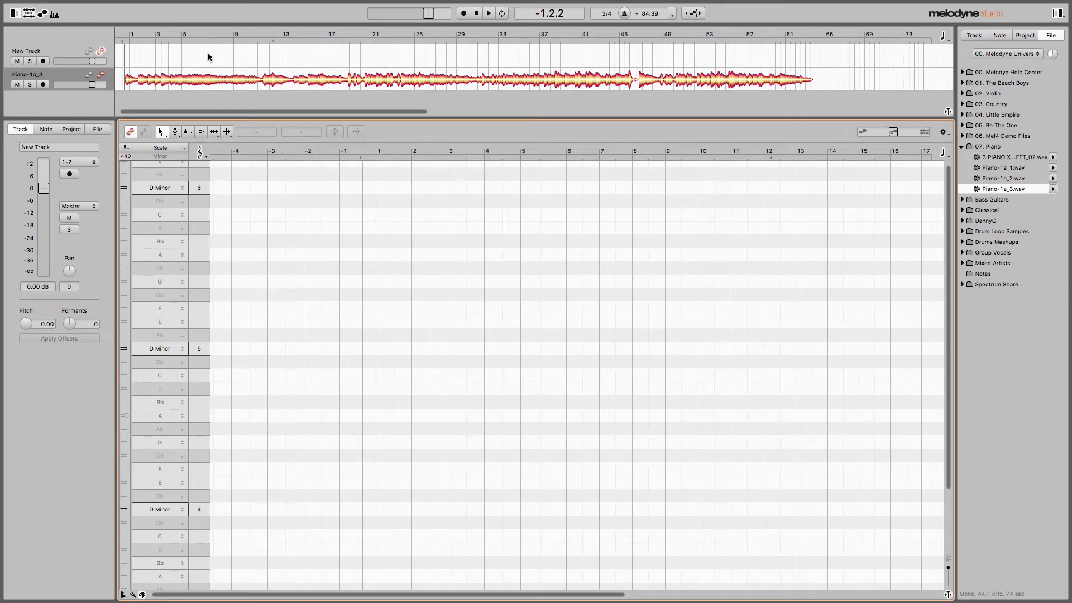
# - Show Piano-1a_3's notes in the editor, zoomed in and panned into view
pyautogui.click(101, 75)
pyautogui.rightClick(415, 306)
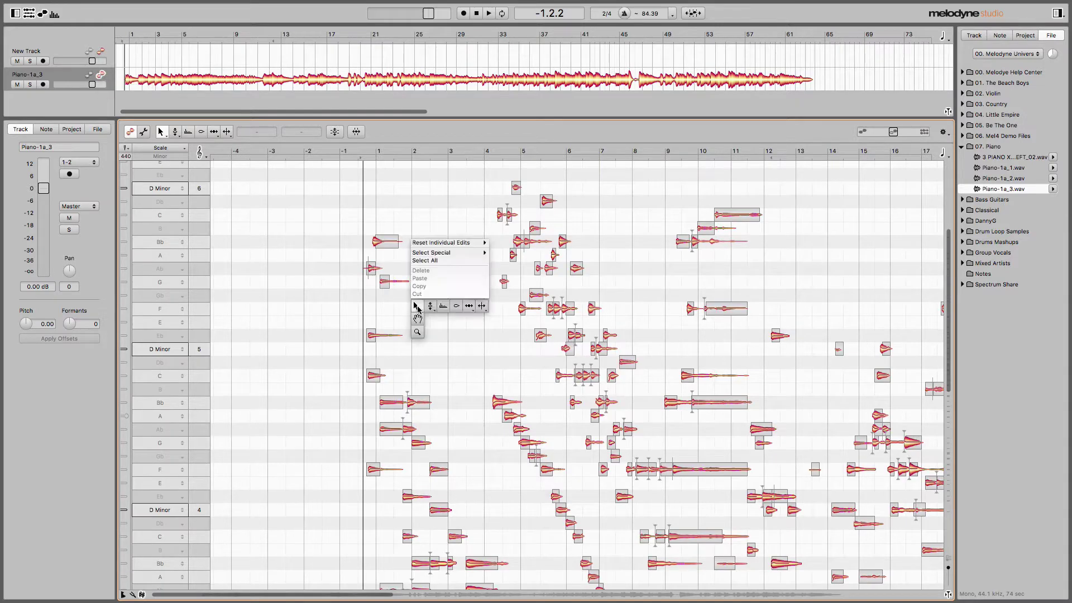
pyautogui.click(417, 331)
pyautogui.moveTo(421, 328); pyautogui.dragTo(333, 197)
pyautogui.rightClick(438, 256)
pyautogui.click(439, 271)
# - Delete the empty New Track
pyautogui.click(70, 56)
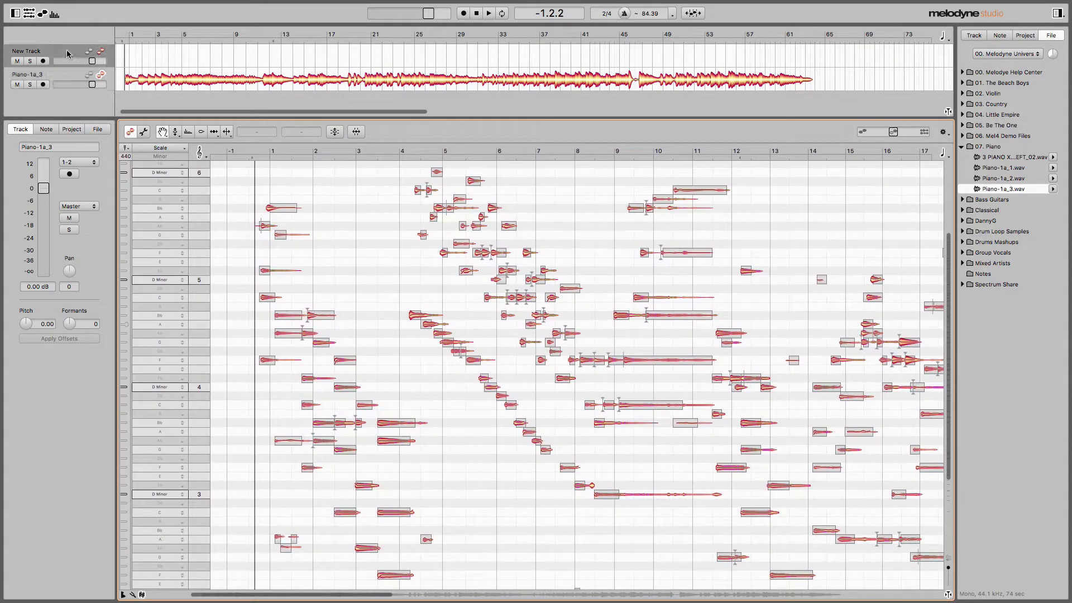
pyautogui.rightClick(67, 52)
pyautogui.click(86, 79)
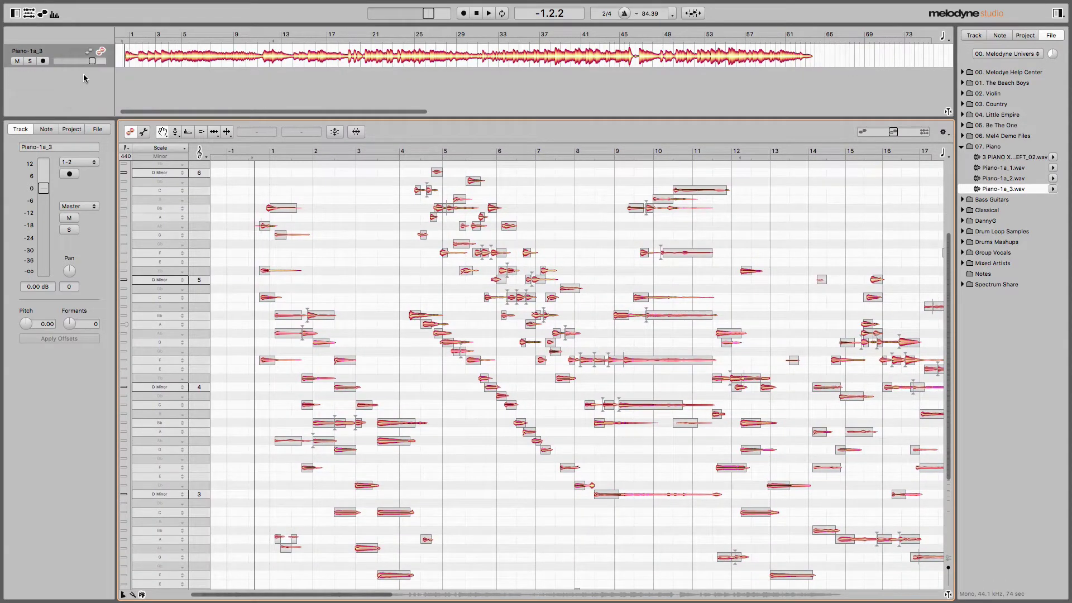
# - Open the Sound Editor's harmonic spectrum and play the piano from the start, then stop
pyautogui.click(55, 15)
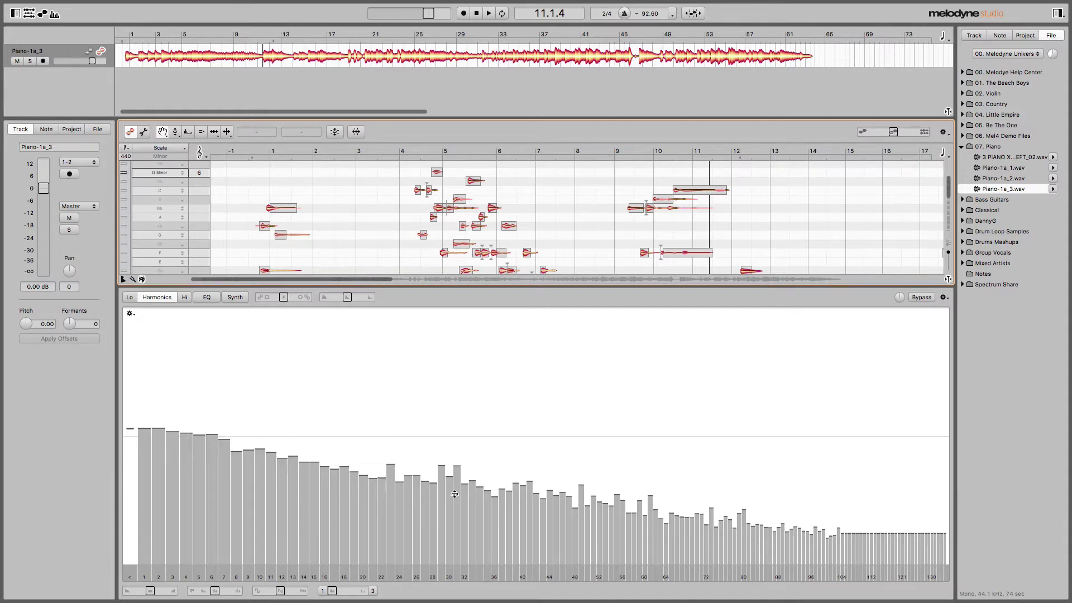
pyautogui.click(241, 151)
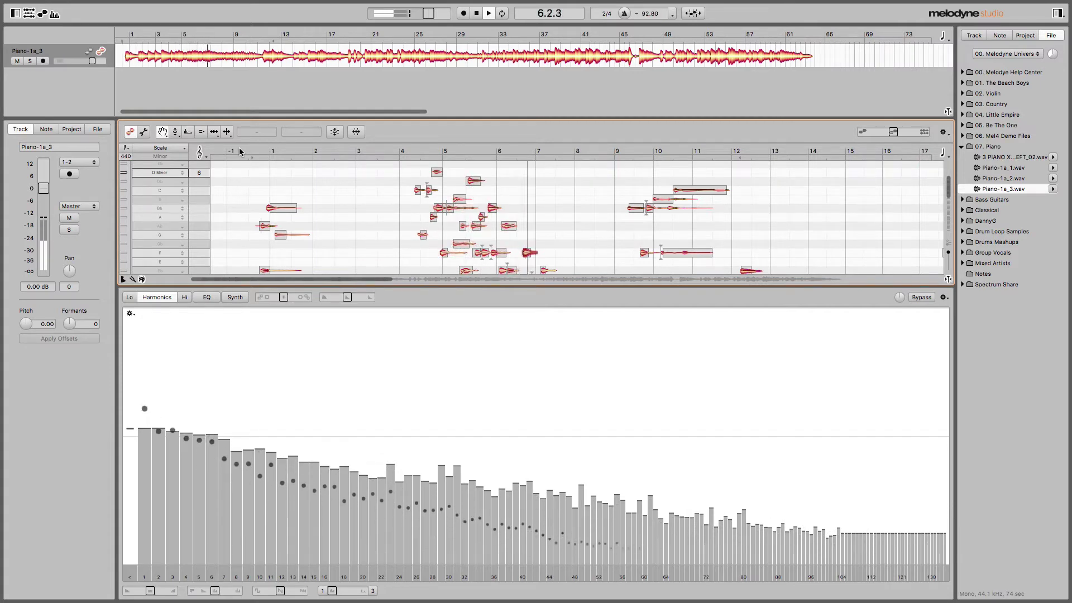
pyautogui.press('space')
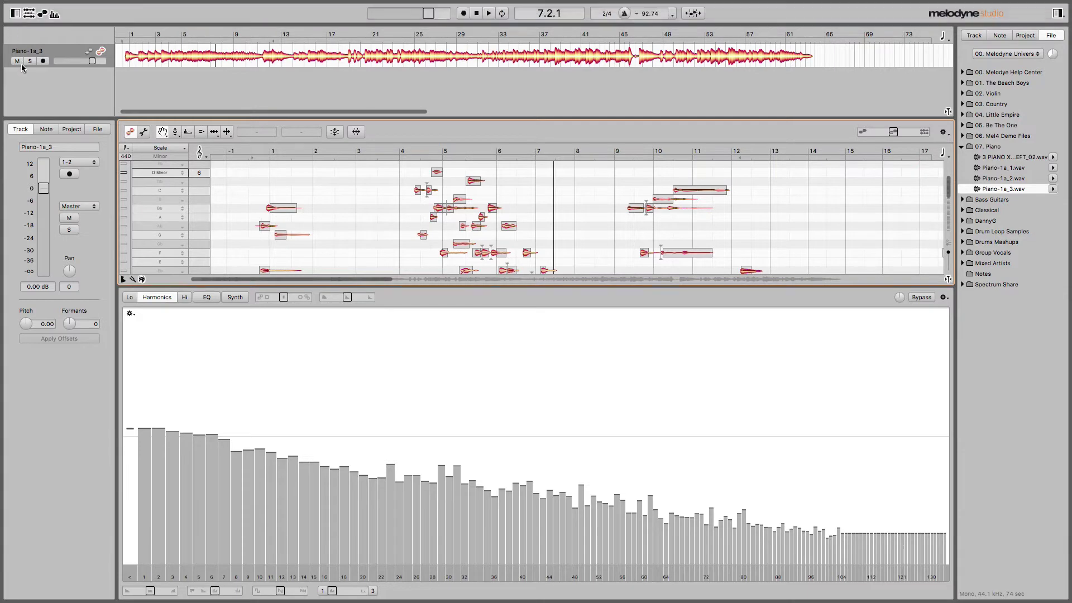
# - Hide the info pane, track area and browser, then set a cycle range over bars 18–45
pyautogui.click(17, 15)
pyautogui.click(29, 14)
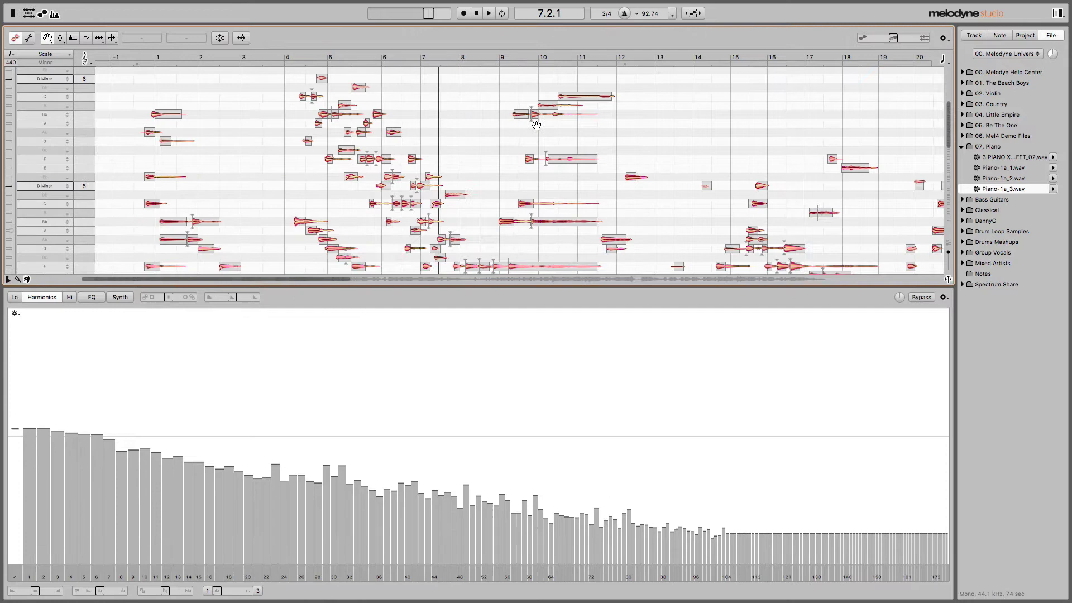
pyautogui.click(1057, 13)
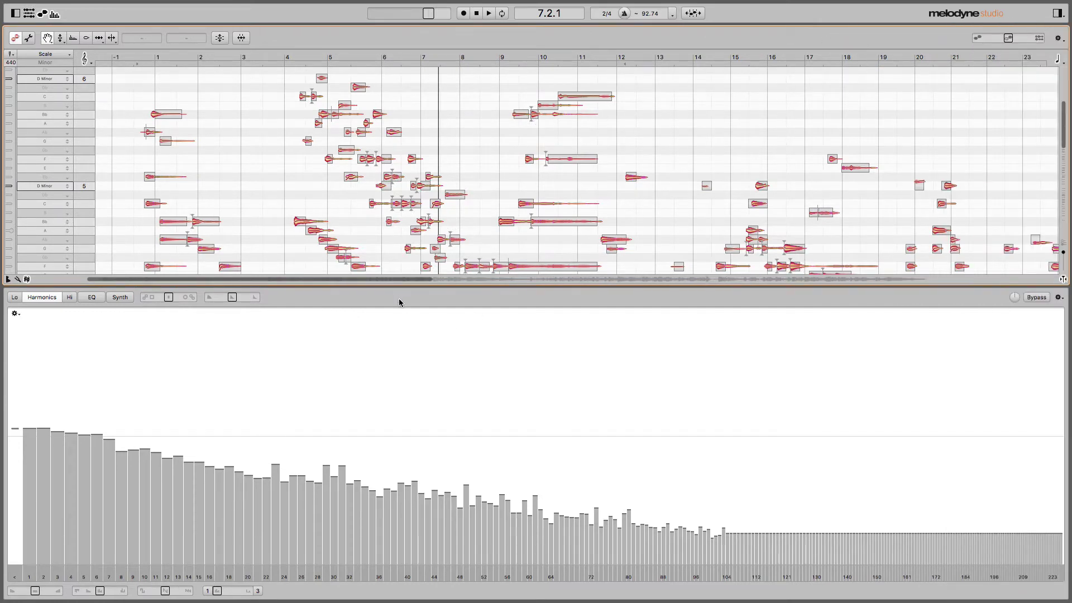
pyautogui.moveTo(394, 281); pyautogui.dragTo(666, 265)
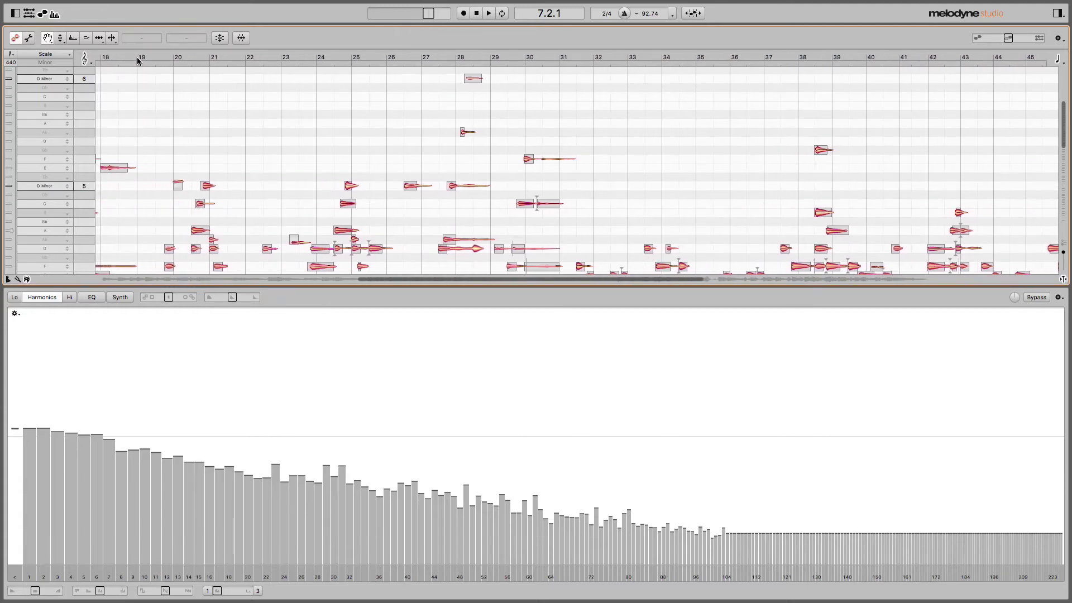
pyautogui.moveTo(133, 68); pyautogui.dragTo(1008, 67)
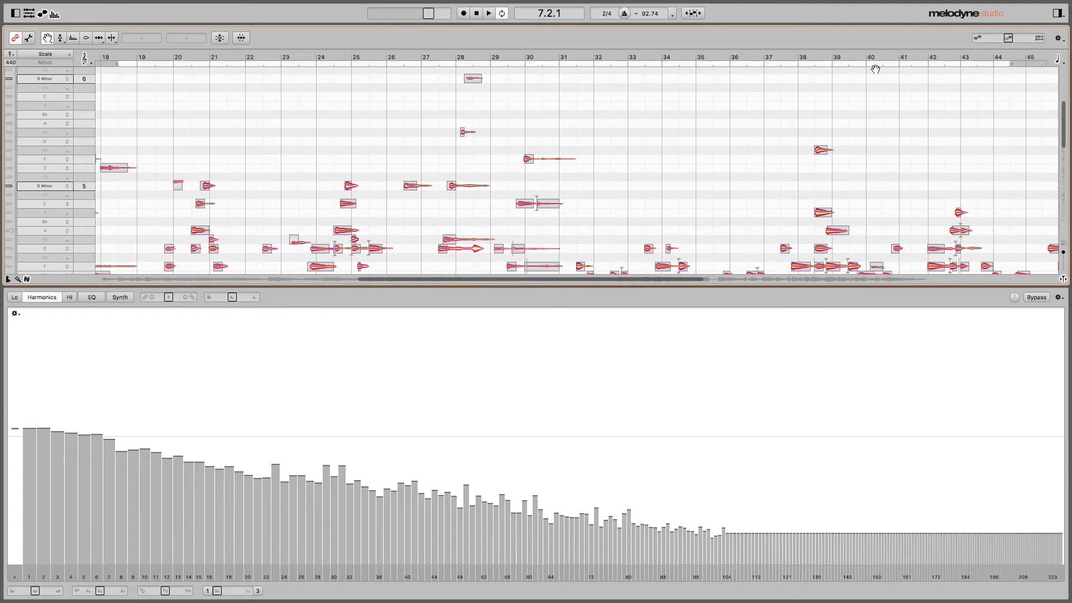
# - Audition from bar 19 while adjusting the overall harmonic level, leaving it at about -21 dB
pyautogui.click(14, 422)
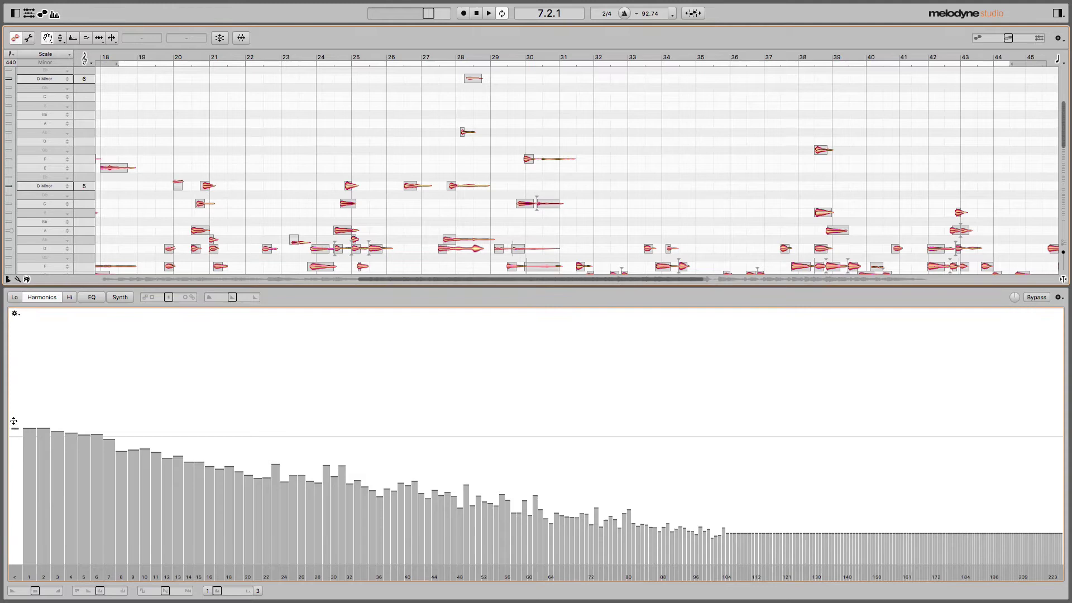
pyautogui.moveTo(14, 421)
pyautogui.mouseDown()
pyautogui.moveTo(14, 352)
pyautogui.moveTo(14, 463)
pyautogui.mouseUp()
pyautogui.click(137, 56)
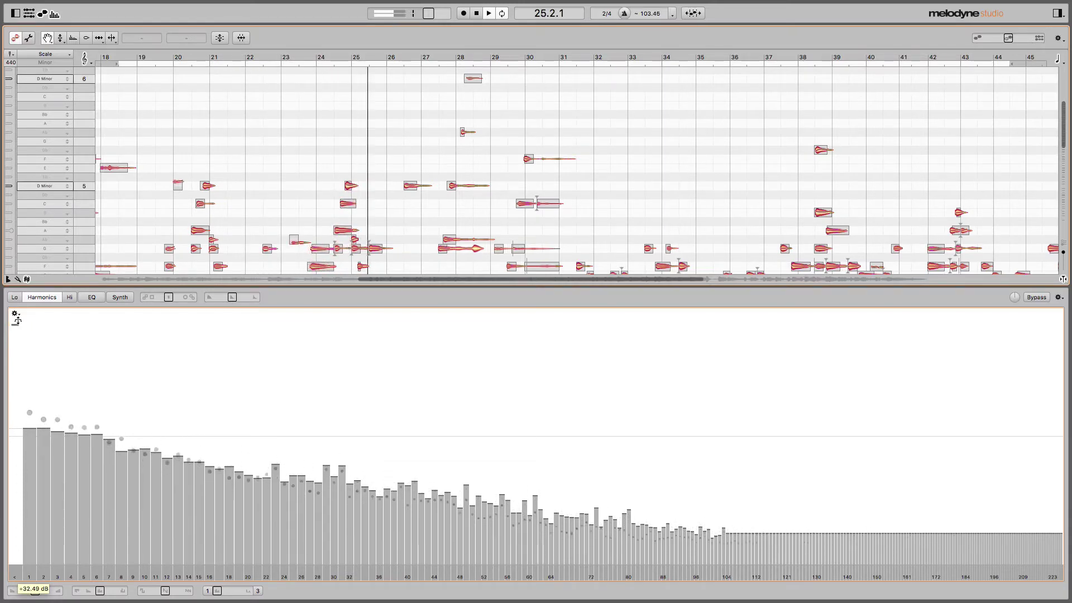
pyautogui.press('space')
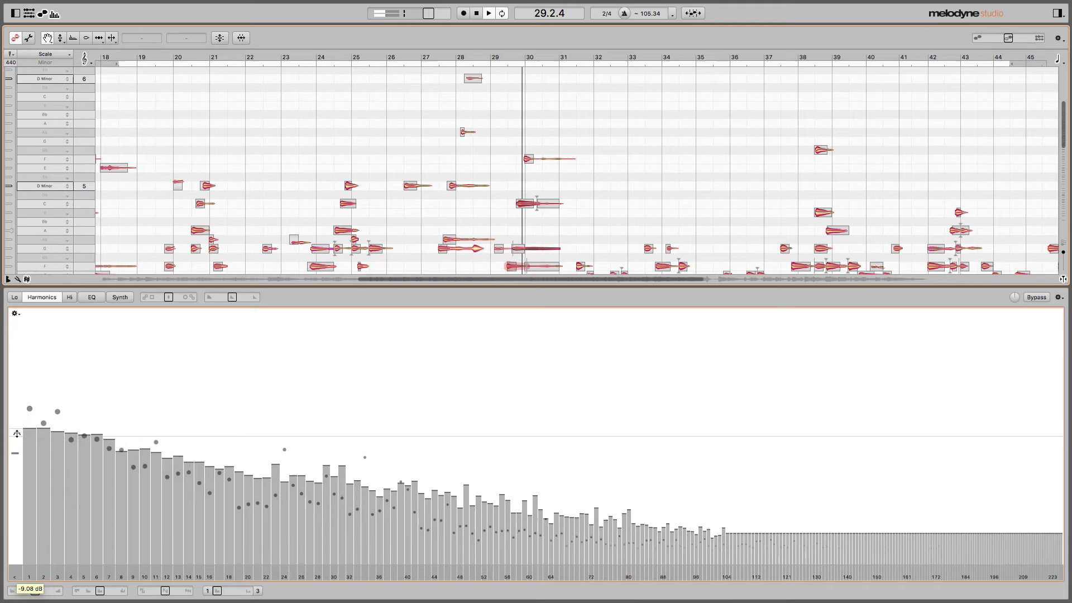
pyautogui.press('space')
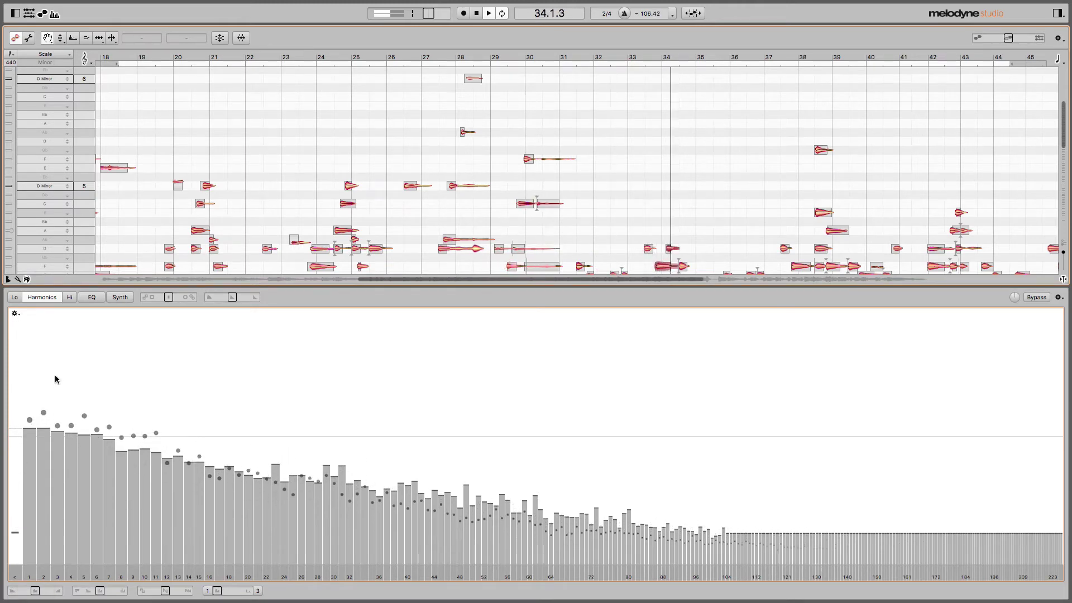
pyautogui.press('space')
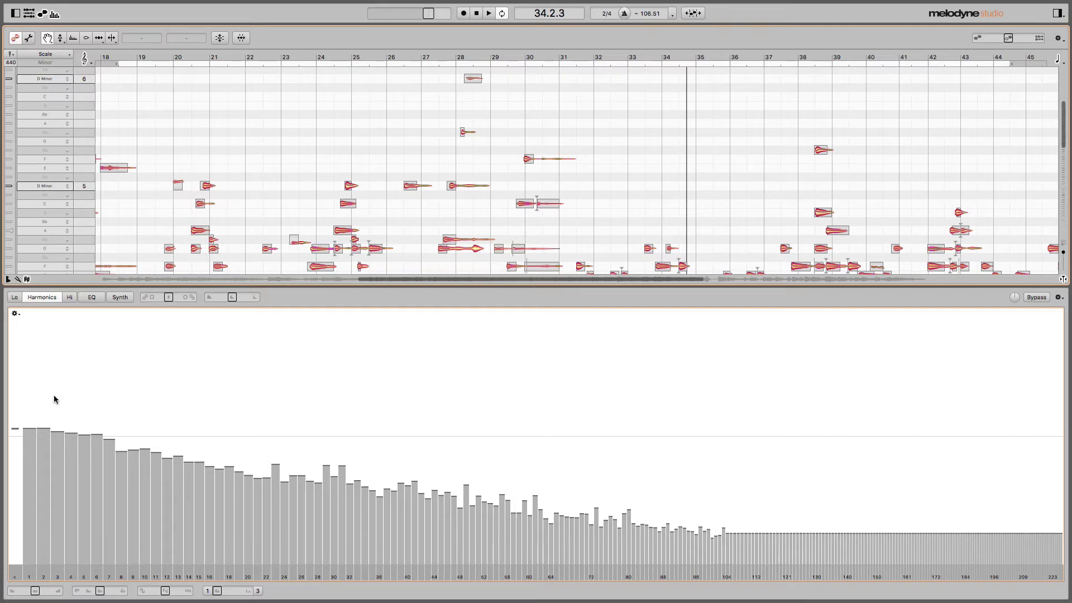
pyautogui.moveTo(15, 428); pyautogui.dragTo(12, 453)
pyautogui.moveTo(13, 475); pyautogui.dragTo(13, 476)
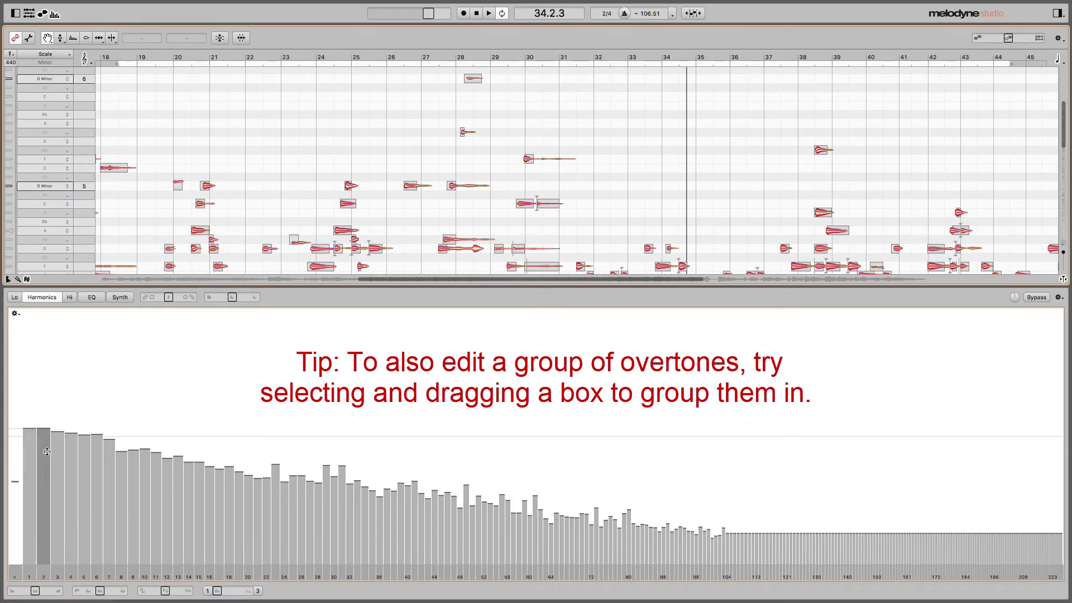
# - Select harmonic 3 with its octave multiples and drag them to about -21.47 dB during playback
pyautogui.press('Right')
pyautogui.press('Right')
pyautogui.press('Right')
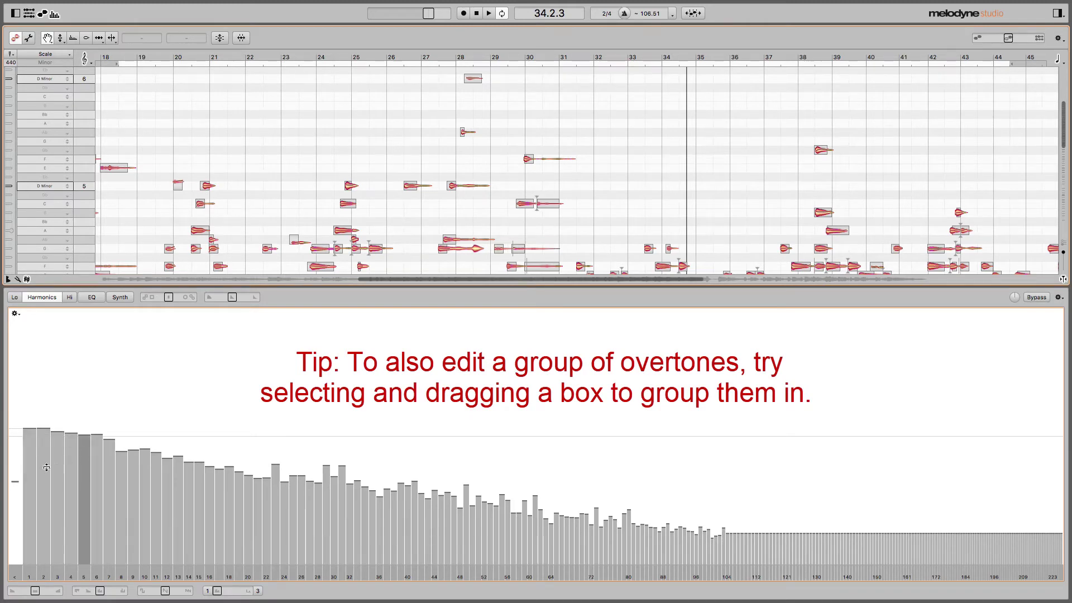
pyautogui.click(57, 508)
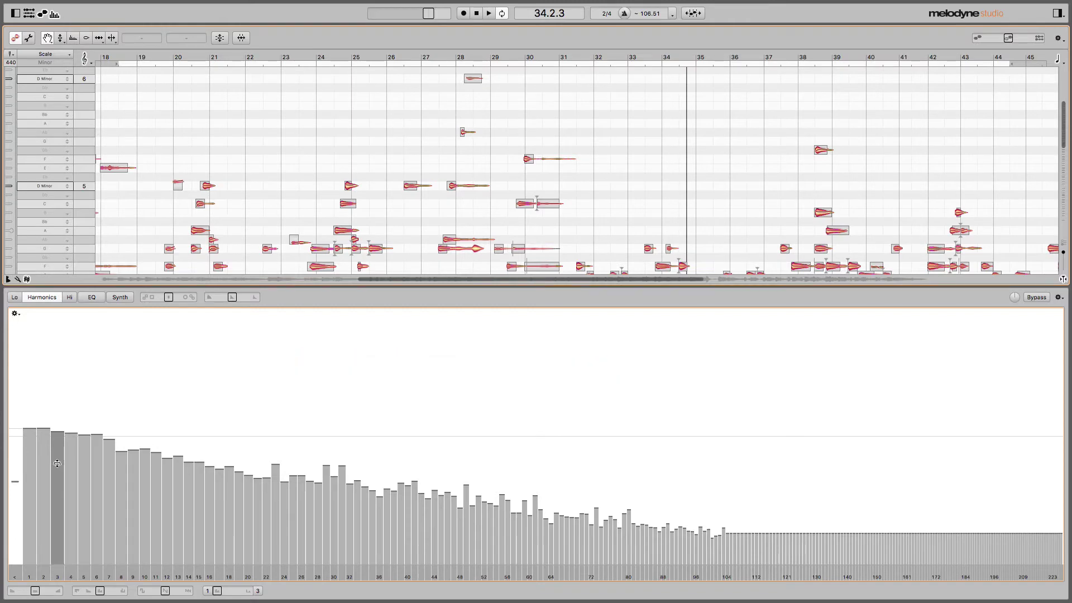
pyautogui.doubleClick(57, 463)
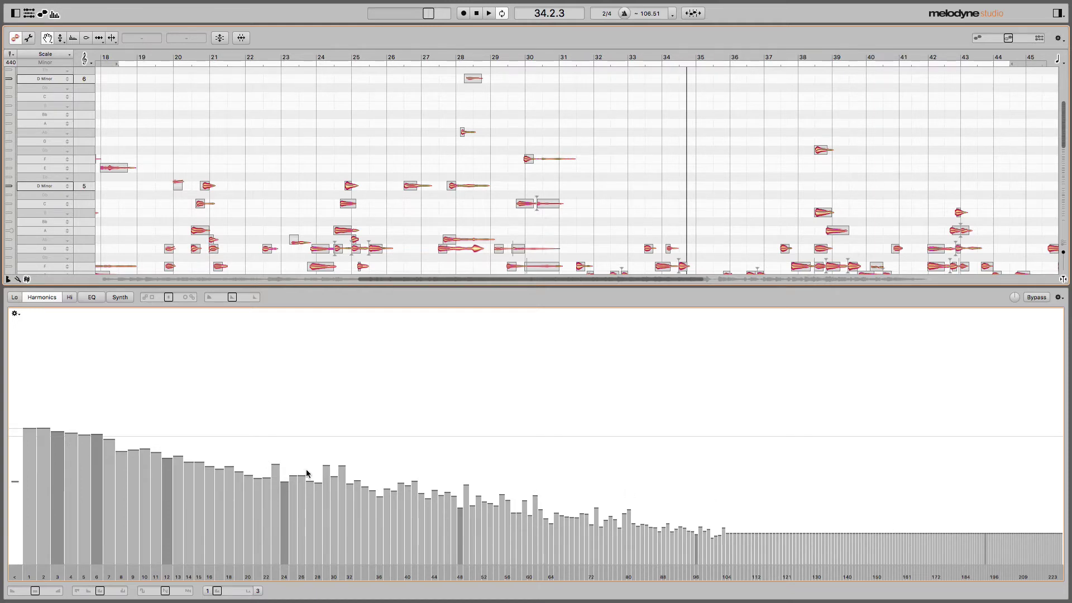
pyautogui.moveTo(60, 427)
pyautogui.mouseDown()
pyautogui.moveTo(58, 357)
pyautogui.moveTo(55, 463)
pyautogui.moveTo(54, 426)
pyautogui.mouseUp()
pyautogui.press('space')
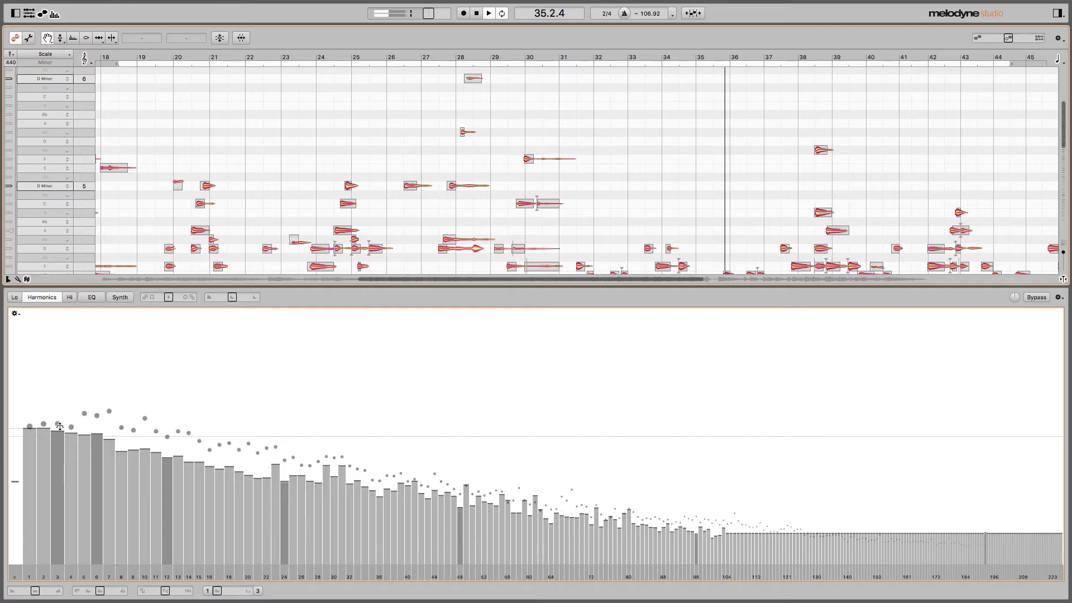
pyautogui.moveTo(60, 426); pyautogui.dragTo(59, 484)
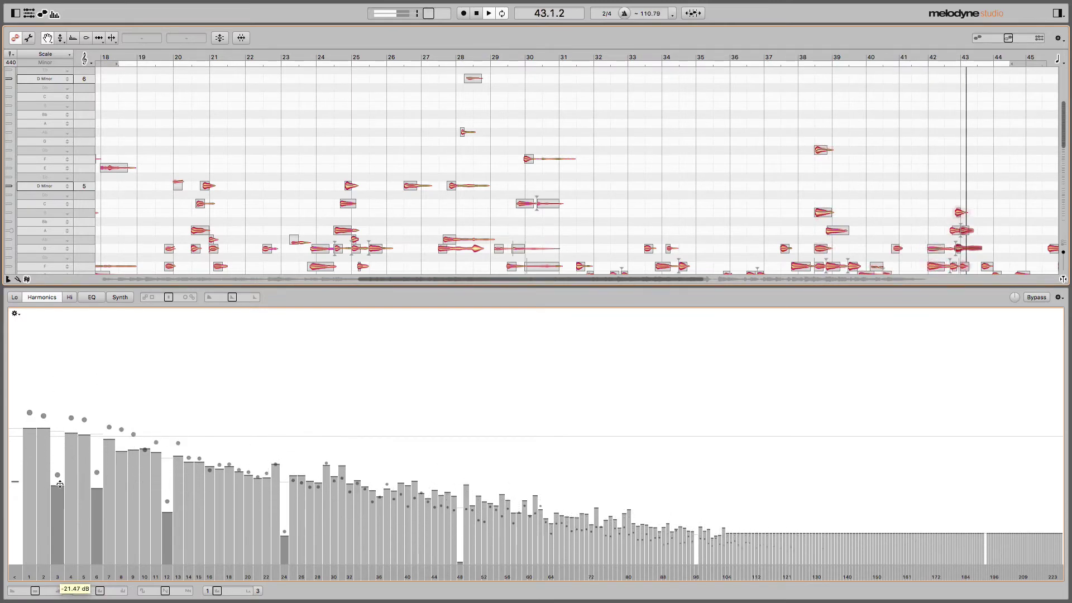
pyautogui.moveTo(59, 484); pyautogui.dragTo(59, 484)
pyautogui.press('space')
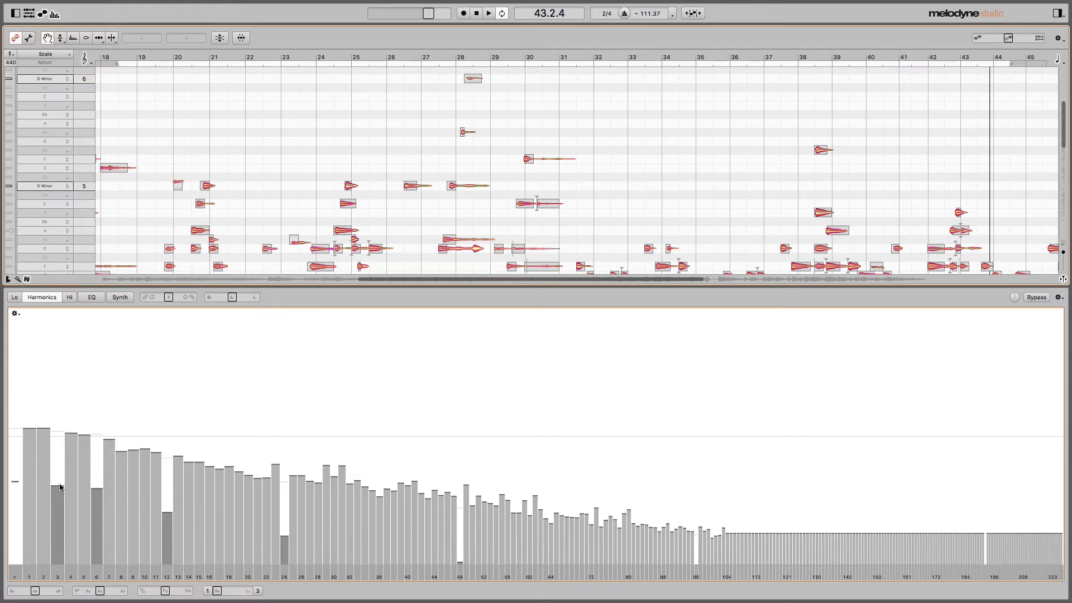
# - Undo the octave cut and boost harmonic 4 to about +25.73 dB, then start playback
pyautogui.press('super+z')
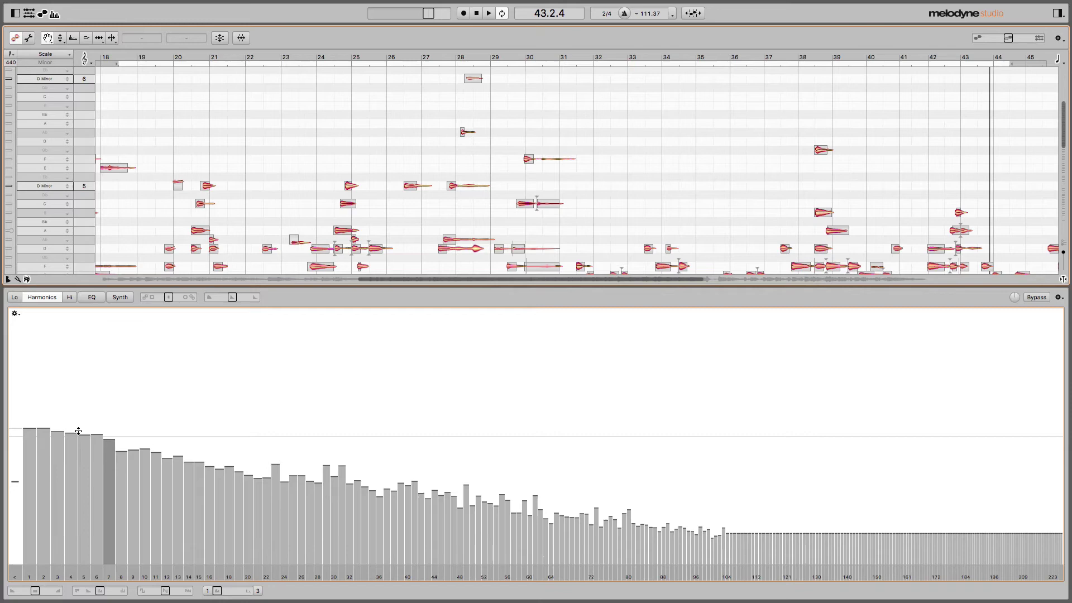
pyautogui.moveTo(71, 429); pyautogui.dragTo(69, 345)
pyautogui.press('space')
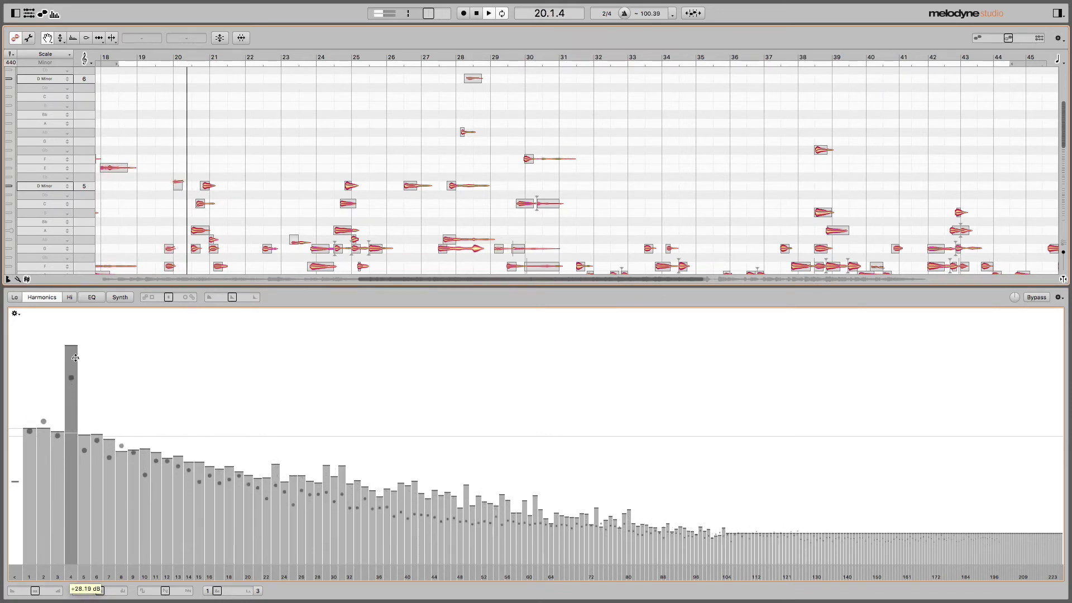
# - Cut harmonics 7, 11 (-27.67 dB) and 1 (-32.17 dB), boost harmonic 9, then stop
pyautogui.moveTo(112, 438); pyautogui.dragTo(134, 380)
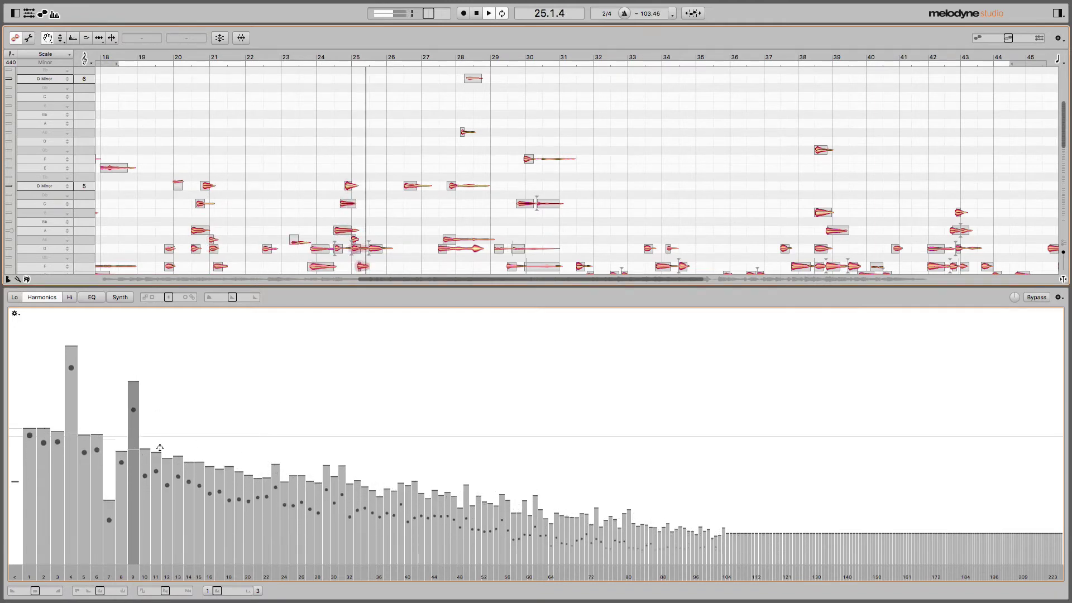
pyautogui.moveTo(158, 452); pyautogui.dragTo(159, 539)
pyautogui.moveTo(31, 429); pyautogui.dragTo(39, 505)
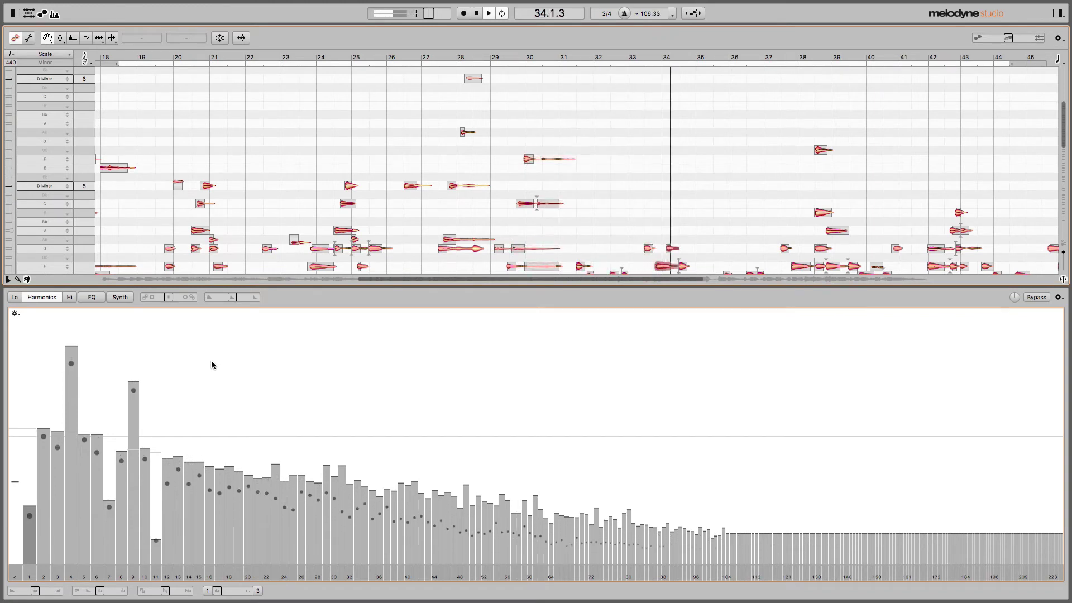
pyautogui.press('space')
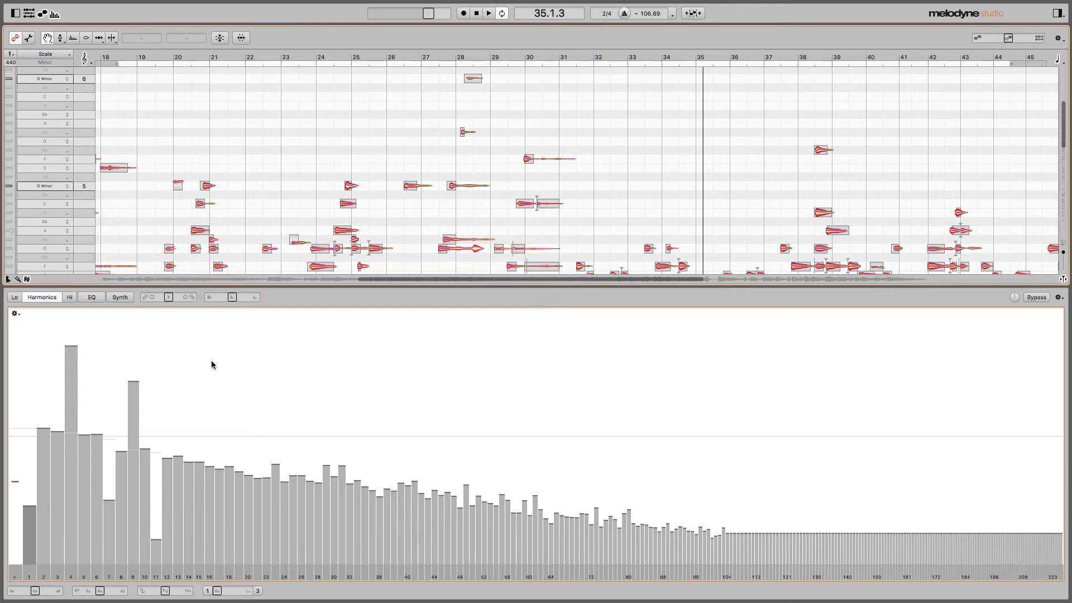
pyautogui.click(15, 314)
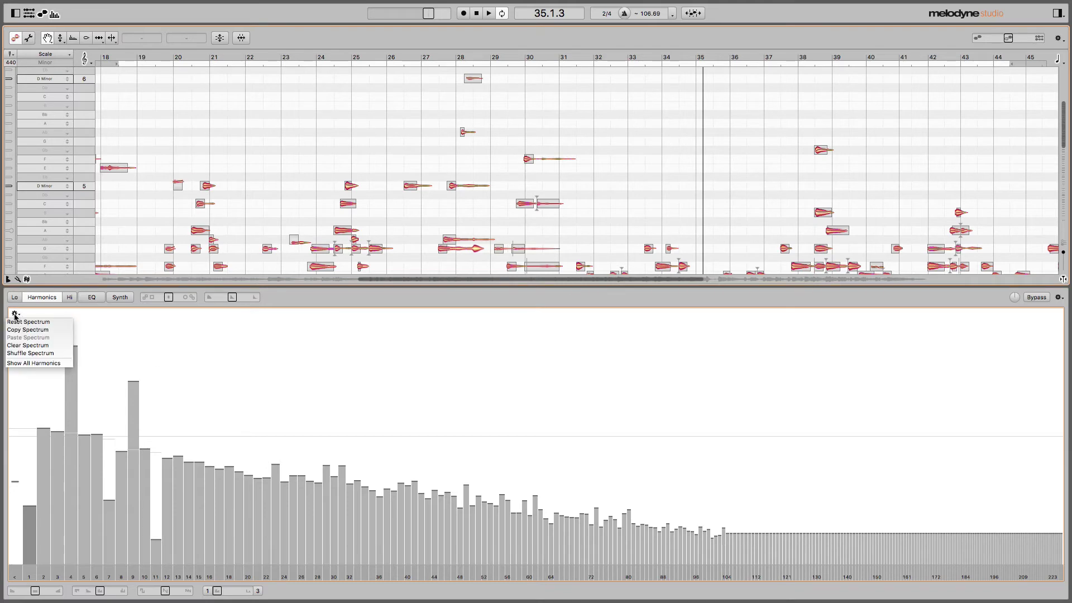
pyautogui.click(20, 323)
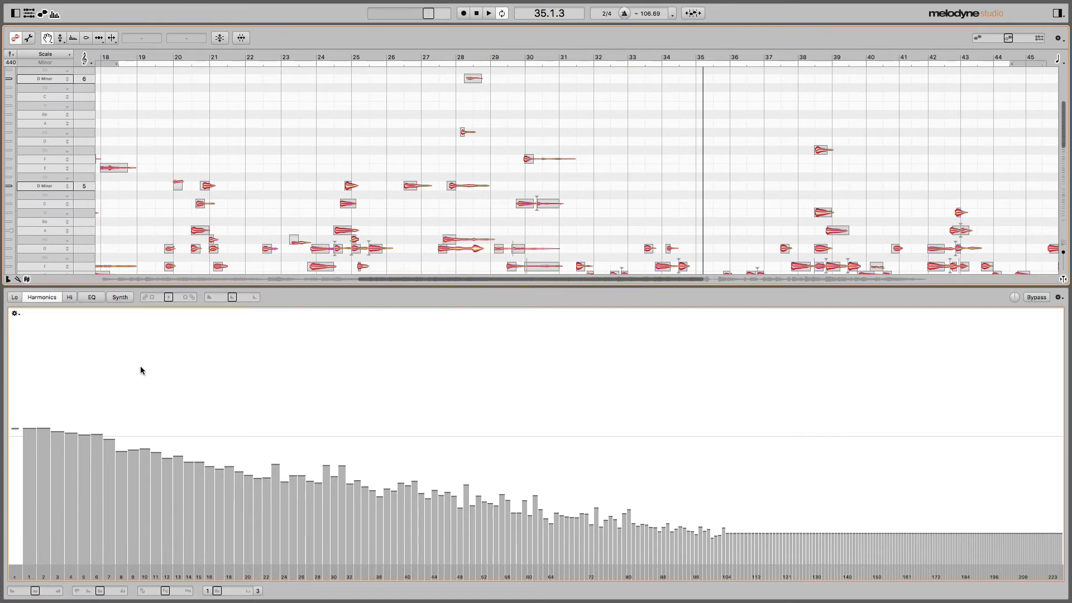
pyautogui.press('super+z')
pyautogui.press('super+shift+z')
pyautogui.press('super+z')
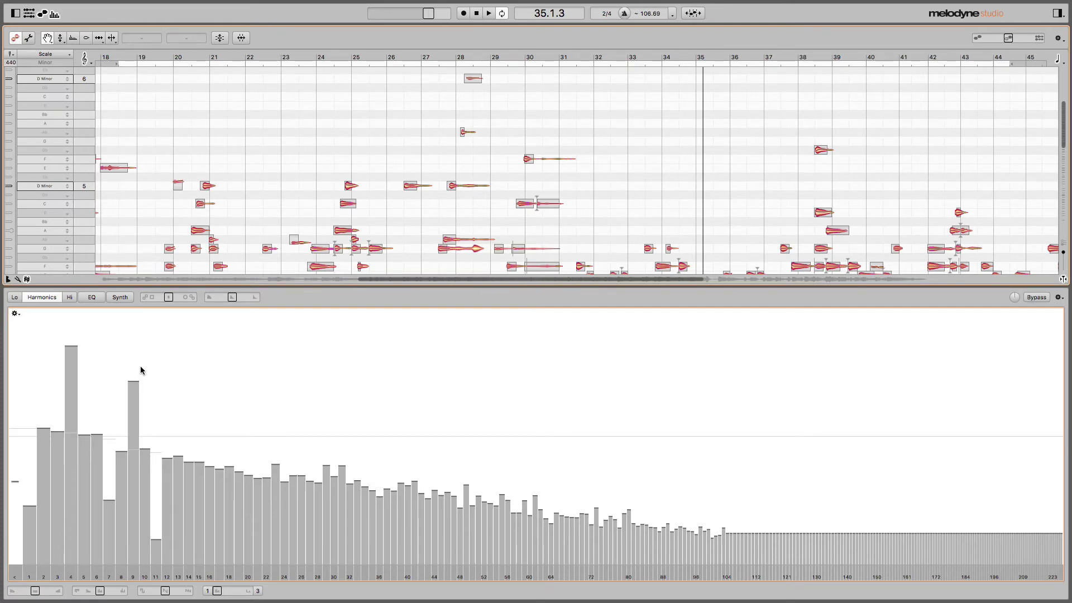
# - Bypass the spectrum edits and start playback from bar 18
pyautogui.click(1035, 297)
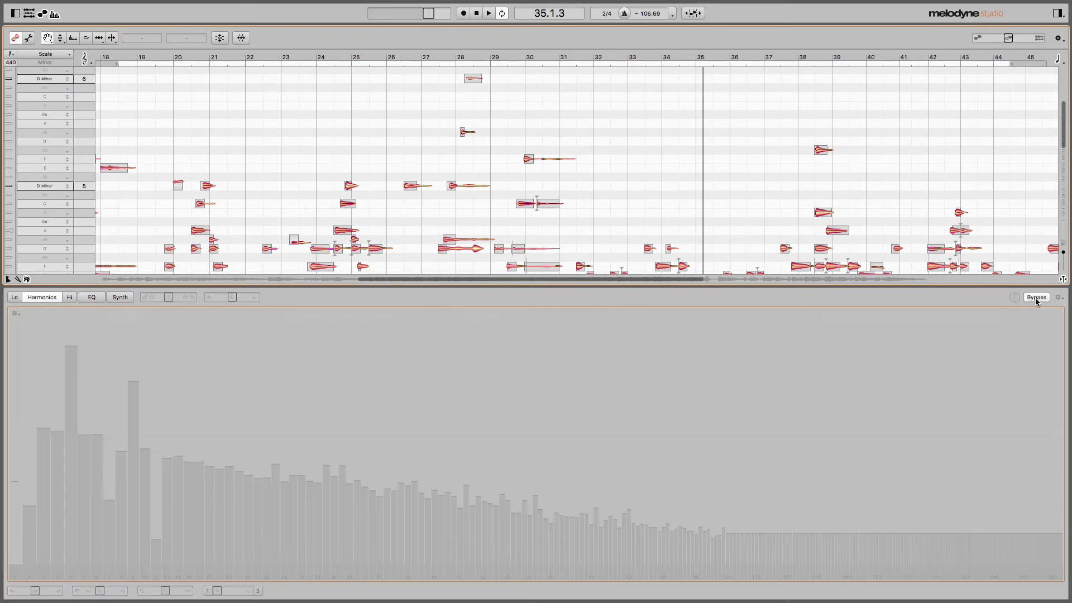
pyautogui.click(1035, 297)
pyautogui.click(1035, 297)
pyautogui.click(133, 59)
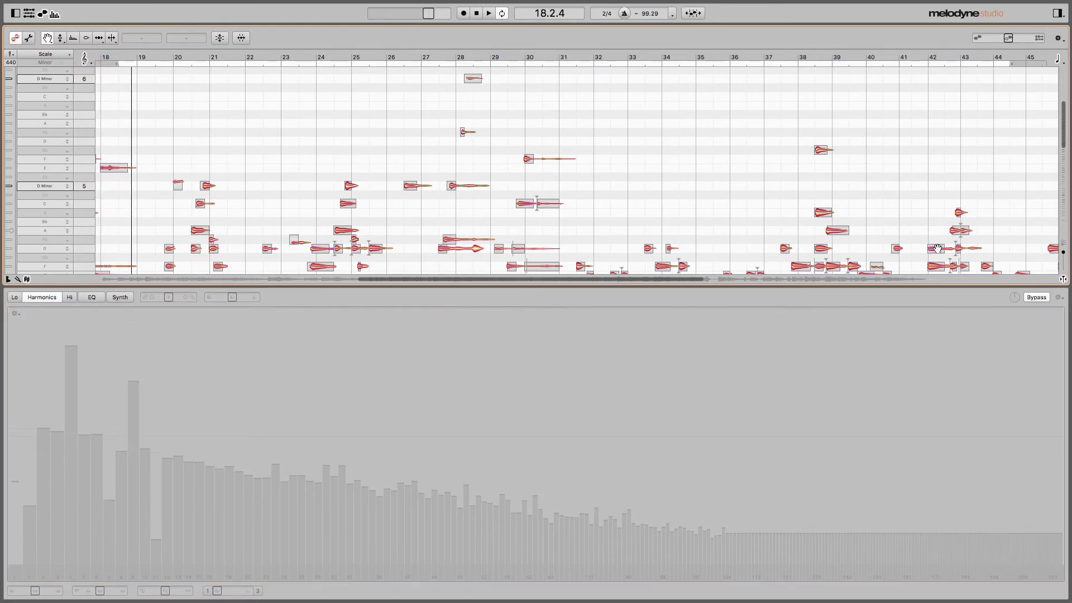
pyautogui.press('space')
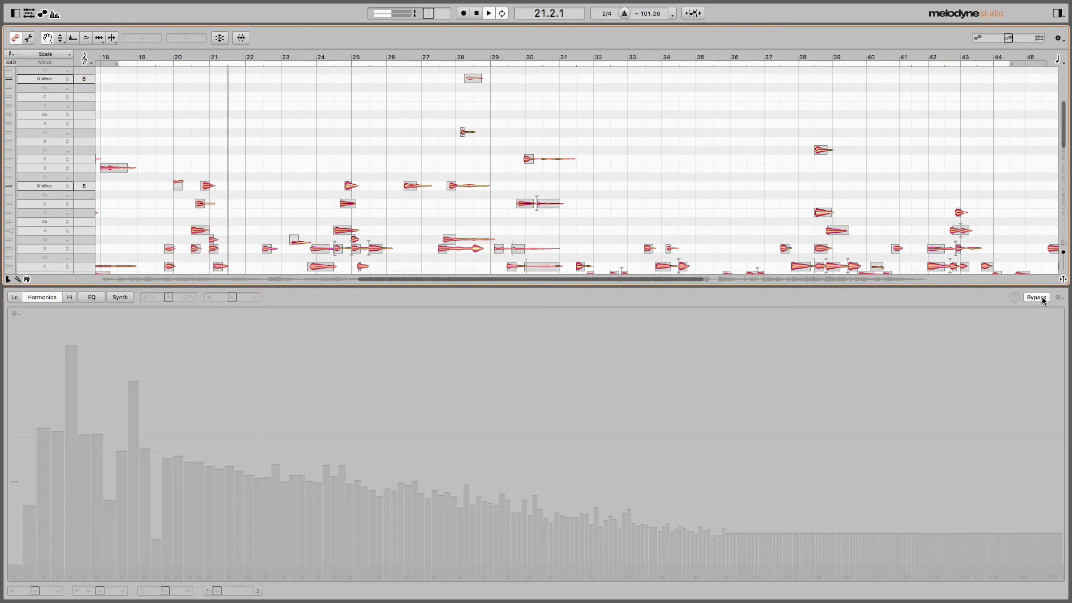
# - Compare bypassed and active edits during playback, then reset the spectrum to its default
pyautogui.click(1037, 297)
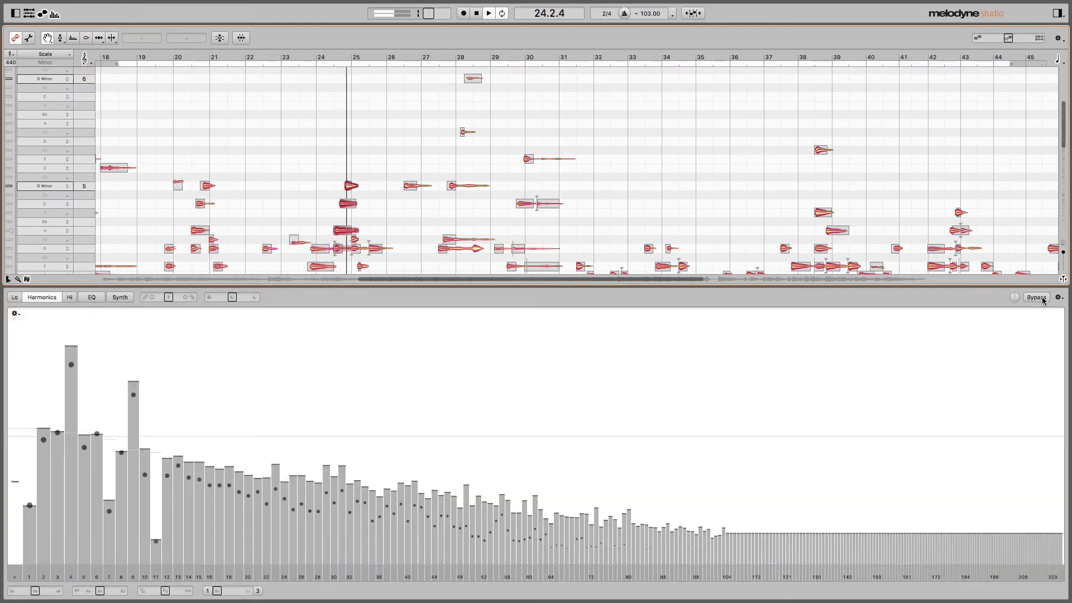
pyautogui.click(1037, 297)
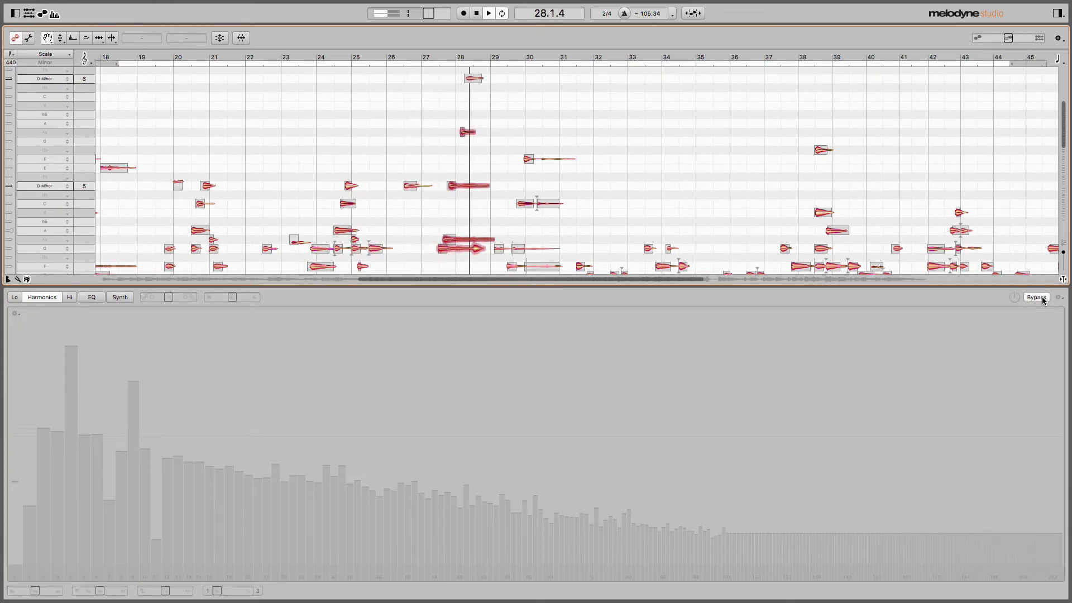
pyautogui.click(1042, 300)
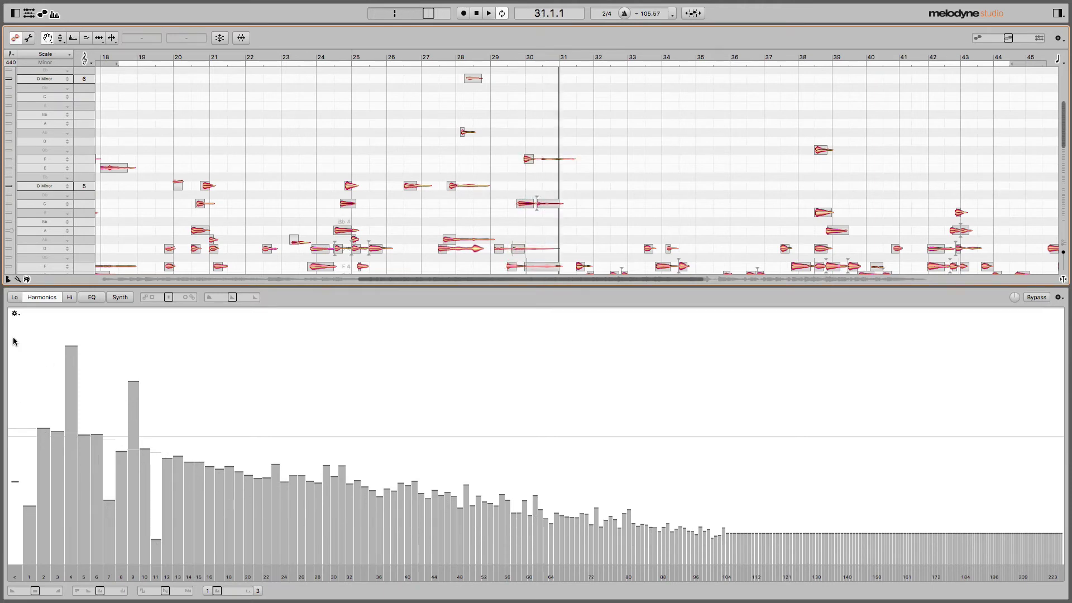
pyautogui.click(15, 313)
pyautogui.click(19, 322)
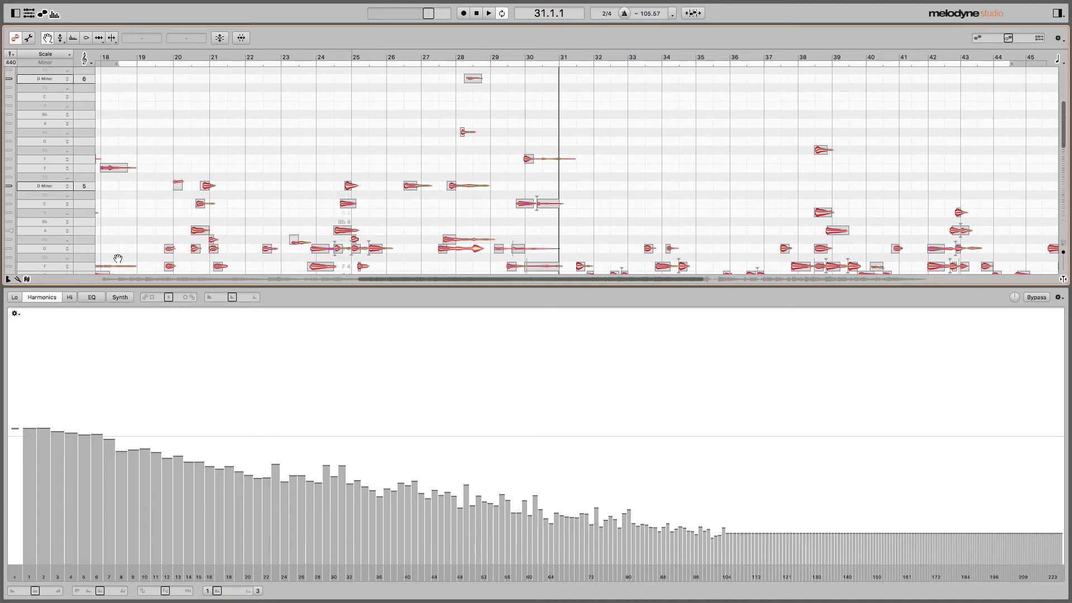
# - Play from bar 18 while sweeping the Emphasis macro from -100 % to +100 %, including +57 %
pyautogui.click(130, 59)
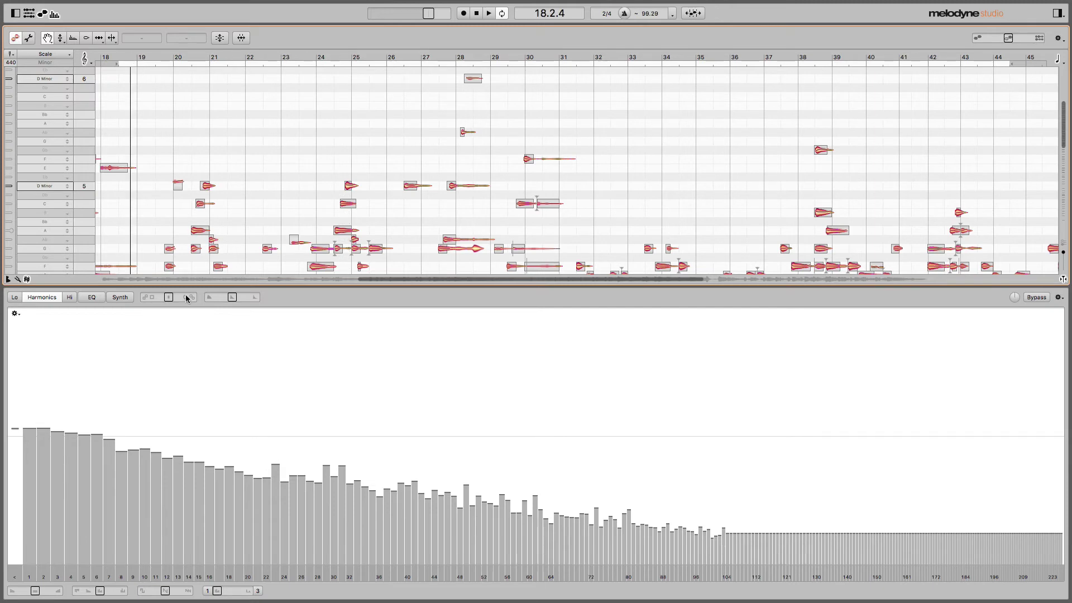
pyautogui.press('space')
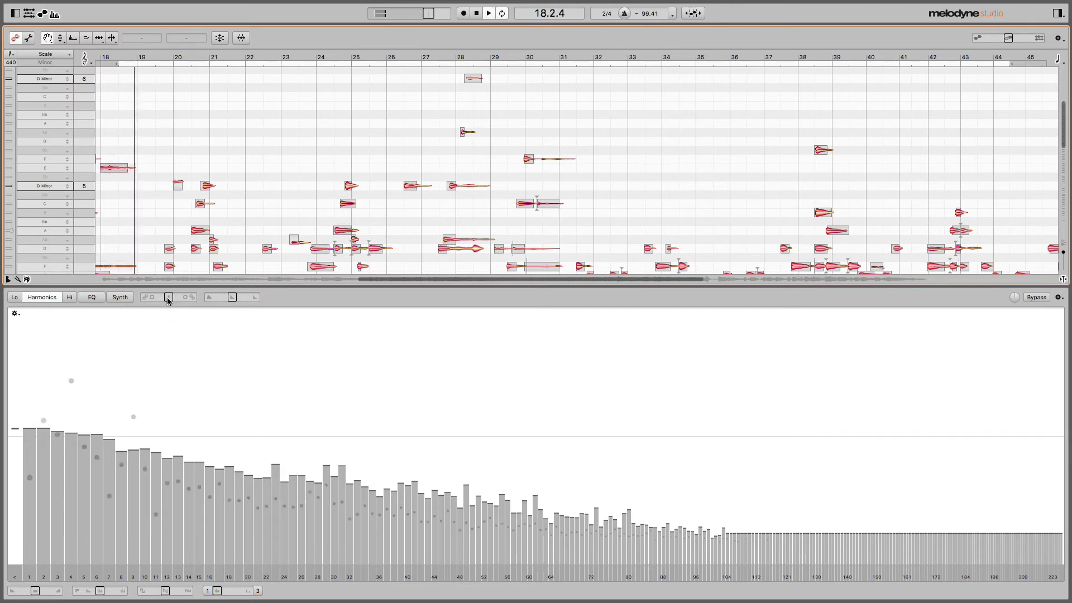
pyautogui.moveTo(170, 300); pyautogui.dragTo(152, 300)
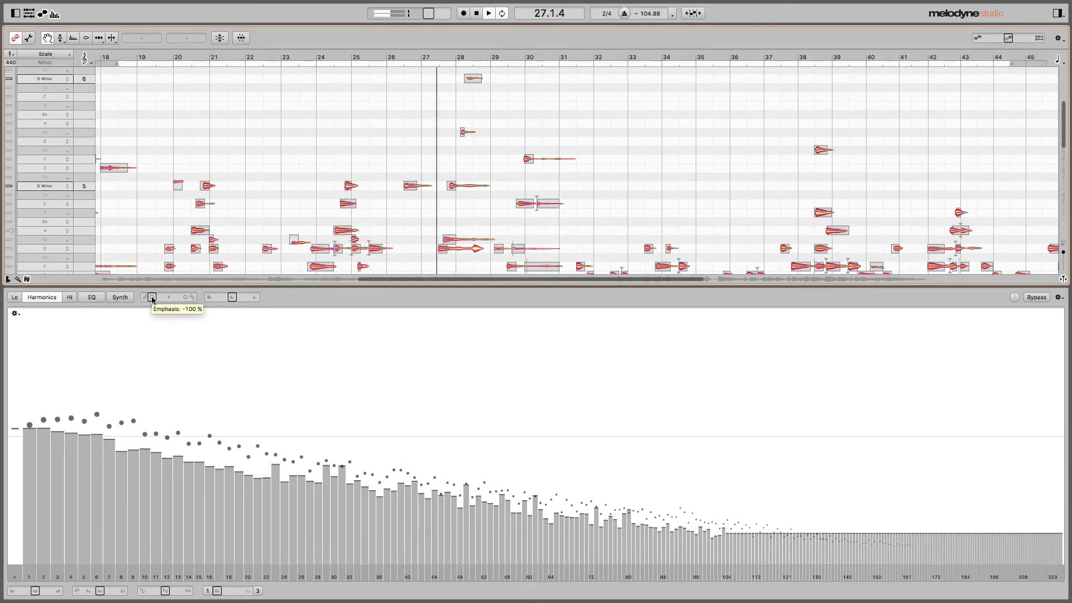
pyautogui.moveTo(151, 300)
pyautogui.mouseDown()
pyautogui.moveTo(185, 300)
pyautogui.moveTo(169, 300)
pyautogui.mouseUp()
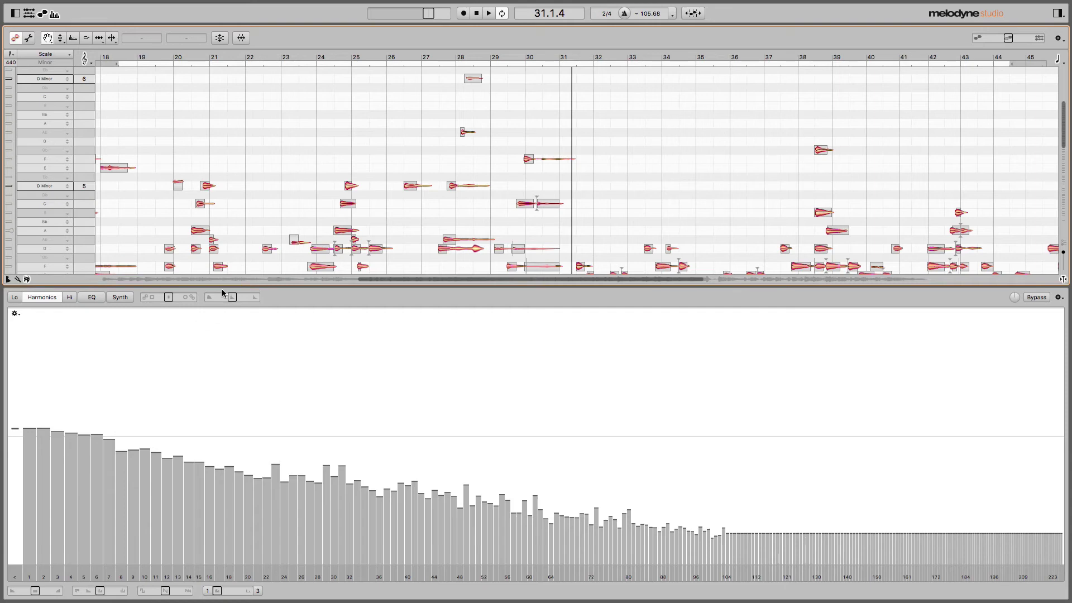
# - Set the Dynamics macro to +44 %, play the piano, then lower Dynamics to about -10 %
pyautogui.moveTo(232, 299)
pyautogui.moveTo(232, 299)
pyautogui.mouseDown()
pyautogui.moveTo(243, 297)
pyautogui.moveTo(219, 300)
pyautogui.moveTo(244, 299)
pyautogui.mouseUp()
pyautogui.press('space')
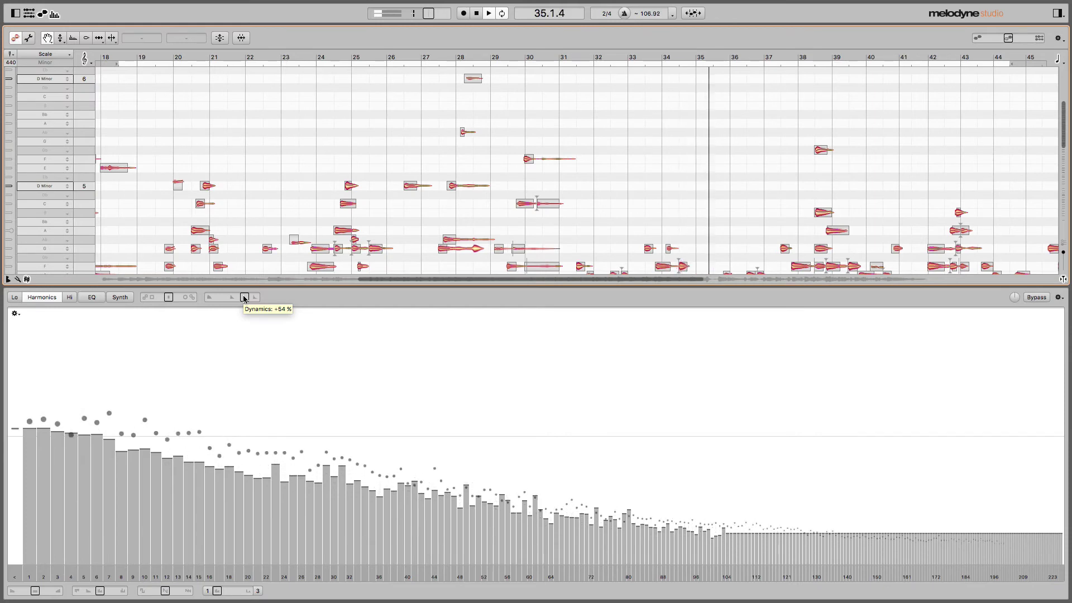
pyautogui.moveTo(244, 299)
pyautogui.mouseDown()
pyautogui.moveTo(217, 300)
pyautogui.moveTo(245, 302)
pyautogui.moveTo(230, 307)
pyautogui.mouseUp()
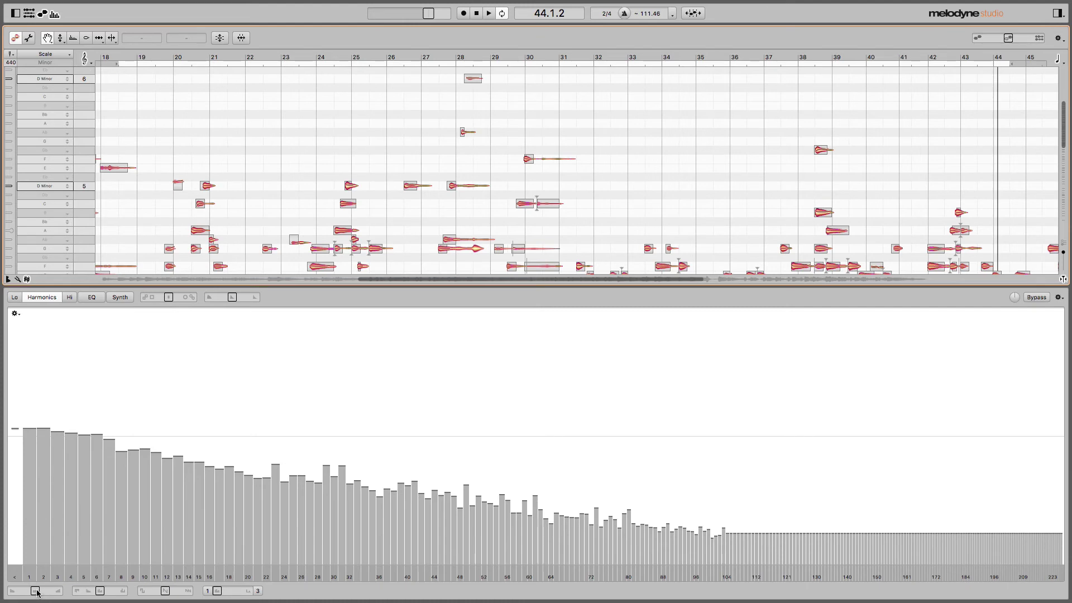
# - From bar 18, audition Brilliance up and back to 0 %, reset it, then set +41 %
pyautogui.click(118, 58)
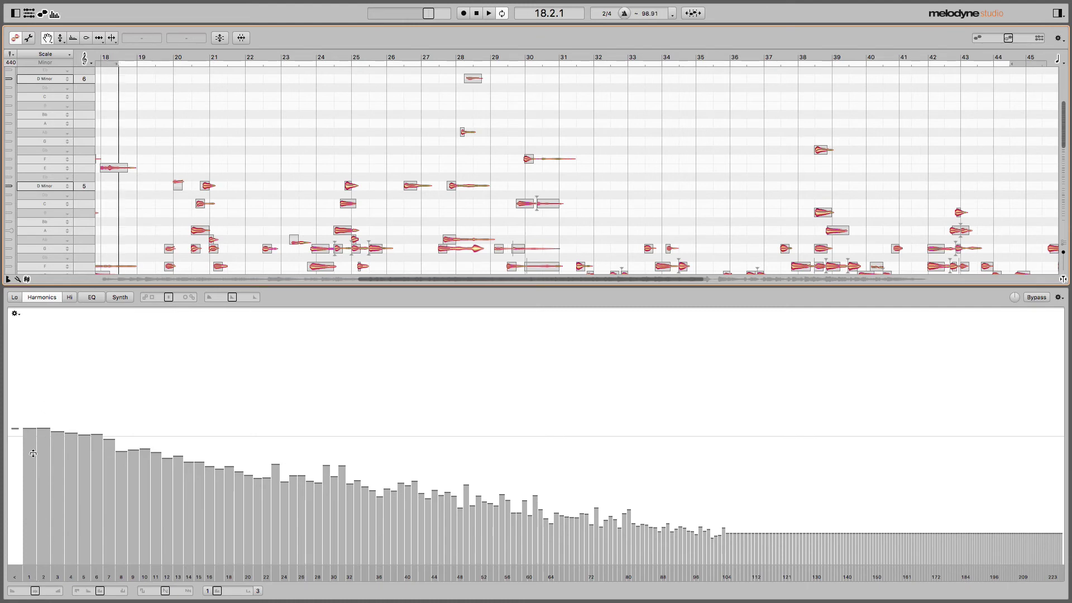
pyautogui.moveTo(35, 590); pyautogui.dragTo(44, 592)
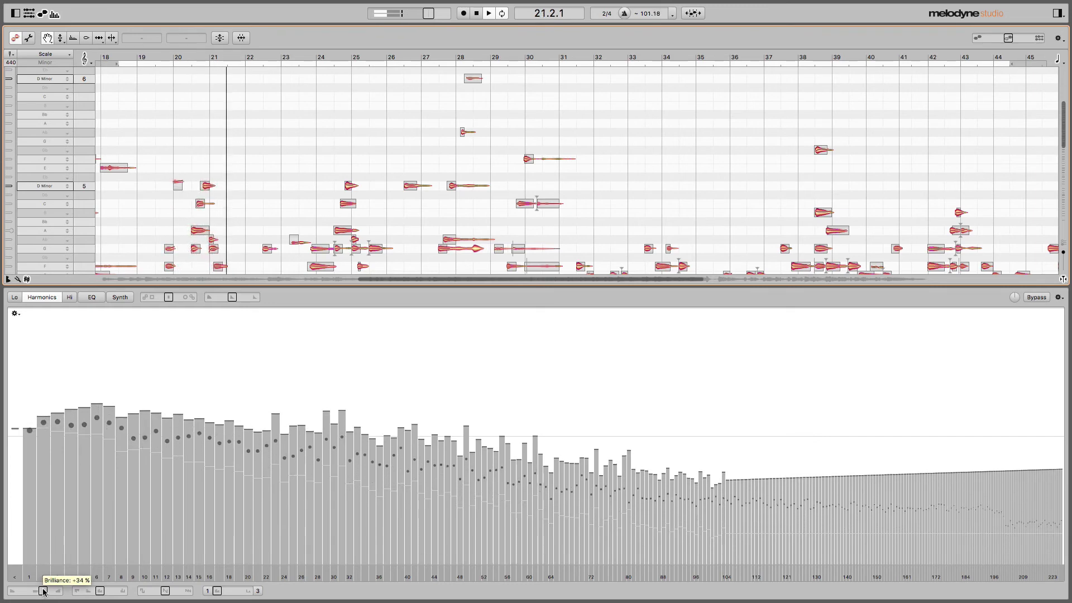
pyautogui.moveTo(43, 592); pyautogui.dragTo(8, 593)
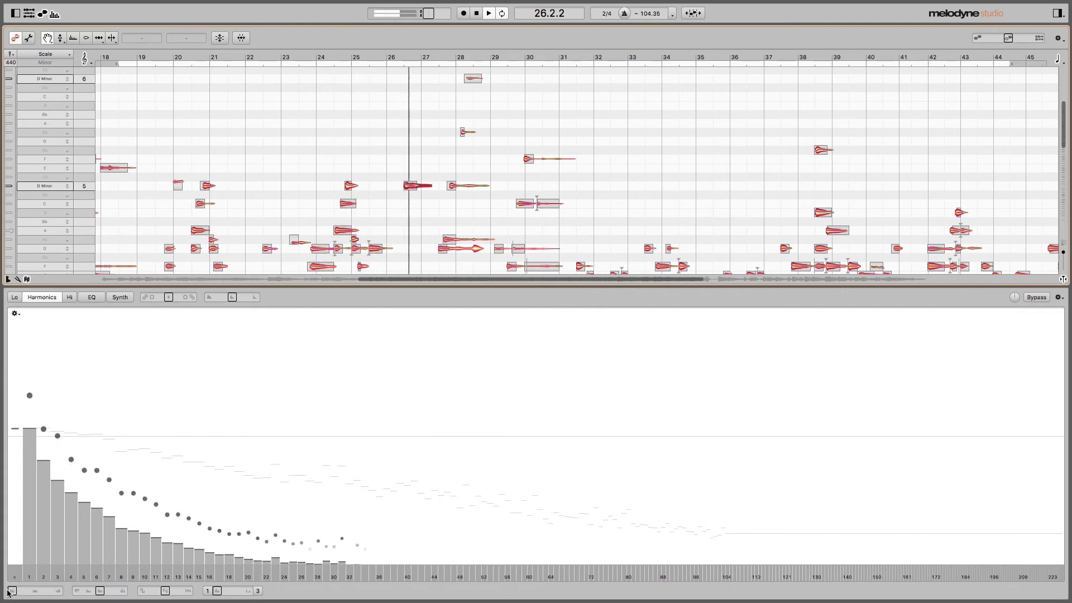
pyautogui.doubleClick(14, 594)
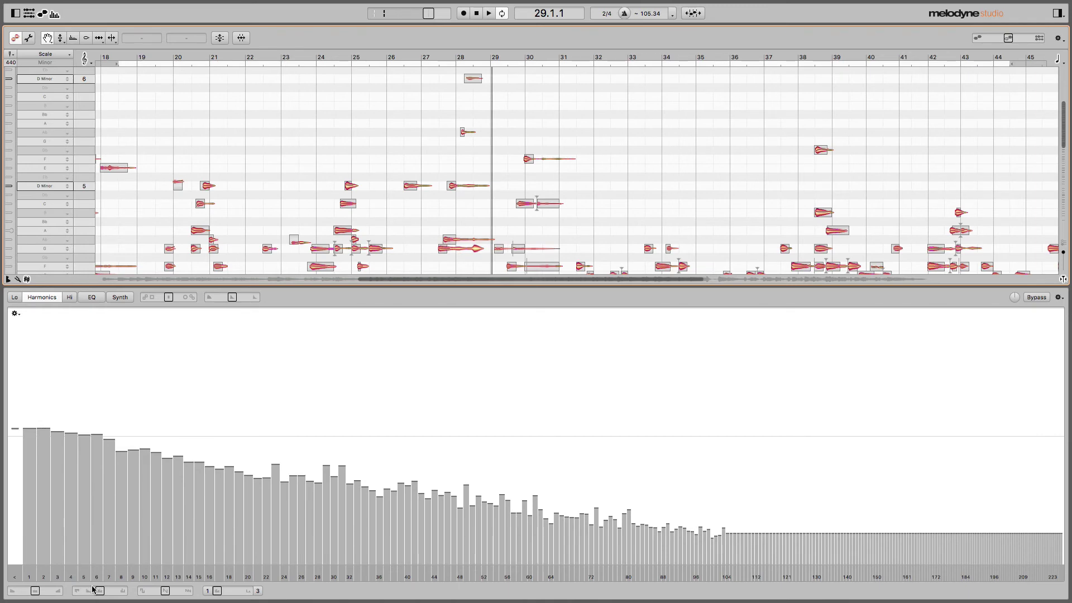
pyautogui.moveTo(46, 592)
pyautogui.moveTo(35, 593)
pyautogui.mouseDown()
pyautogui.moveTo(46, 592)
pyautogui.moveTo(35, 593)
pyautogui.mouseUp()
# - Play the piano while raising the Contour amount to +56 %
pyautogui.moveTo(100, 591)
pyautogui.press('space')
pyautogui.moveTo(101, 592)
pyautogui.mouseDown()
pyautogui.moveTo(124, 586)
pyautogui.moveTo(76, 590)
pyautogui.moveTo(101, 591)
pyautogui.mouseUp()
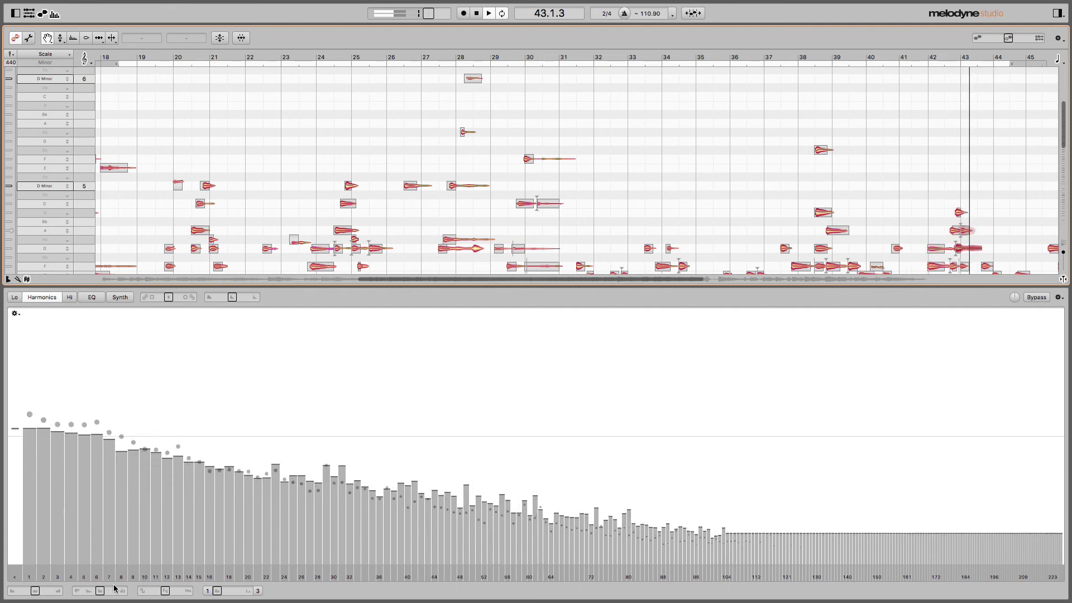
# - Set Odd/Even to +54 % and raise Comb from 2.0 to 5.0
pyautogui.moveTo(166, 595)
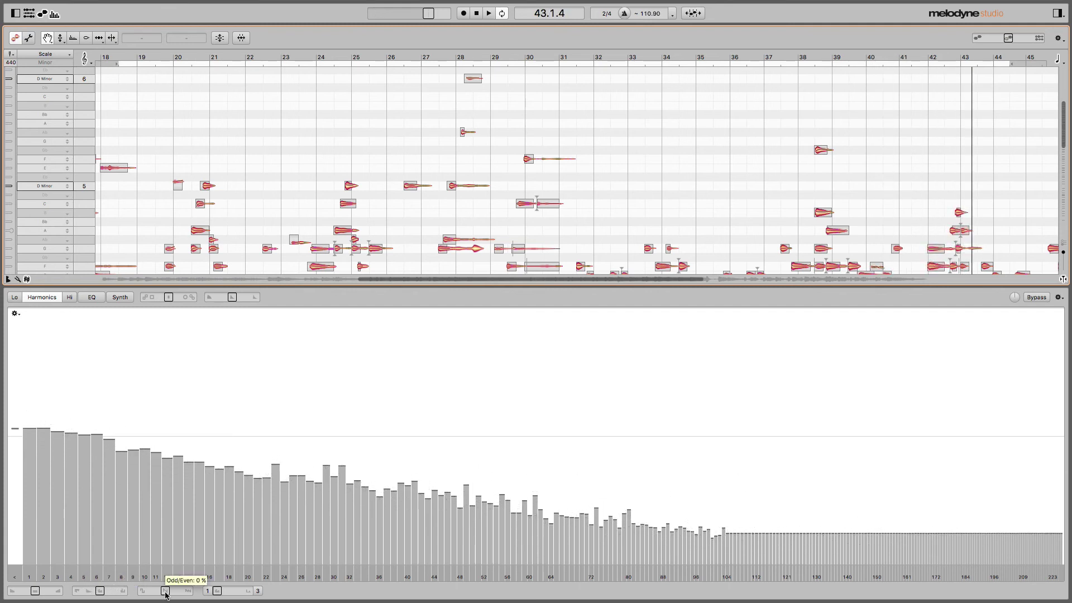
pyautogui.moveTo(166, 595)
pyautogui.mouseDown()
pyautogui.moveTo(186, 591)
pyautogui.moveTo(139, 596)
pyautogui.moveTo(182, 597)
pyautogui.moveTo(162, 595)
pyautogui.mouseUp()
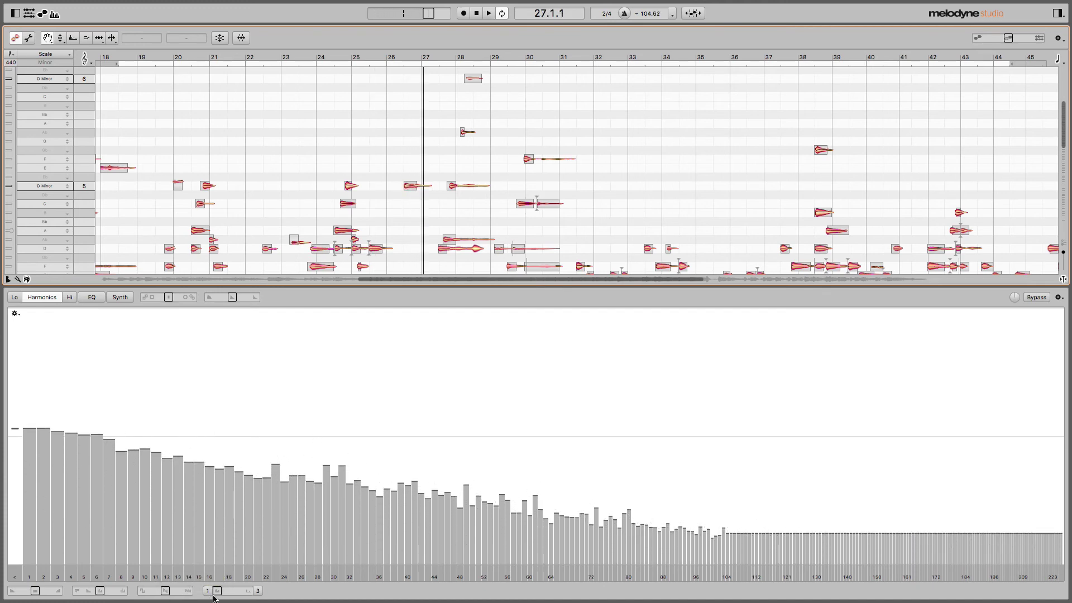
pyautogui.moveTo(217, 593)
pyautogui.moveTo(217, 593)
pyautogui.mouseDown()
pyautogui.moveTo(251, 595)
pyautogui.moveTo(215, 593)
pyautogui.mouseUp()
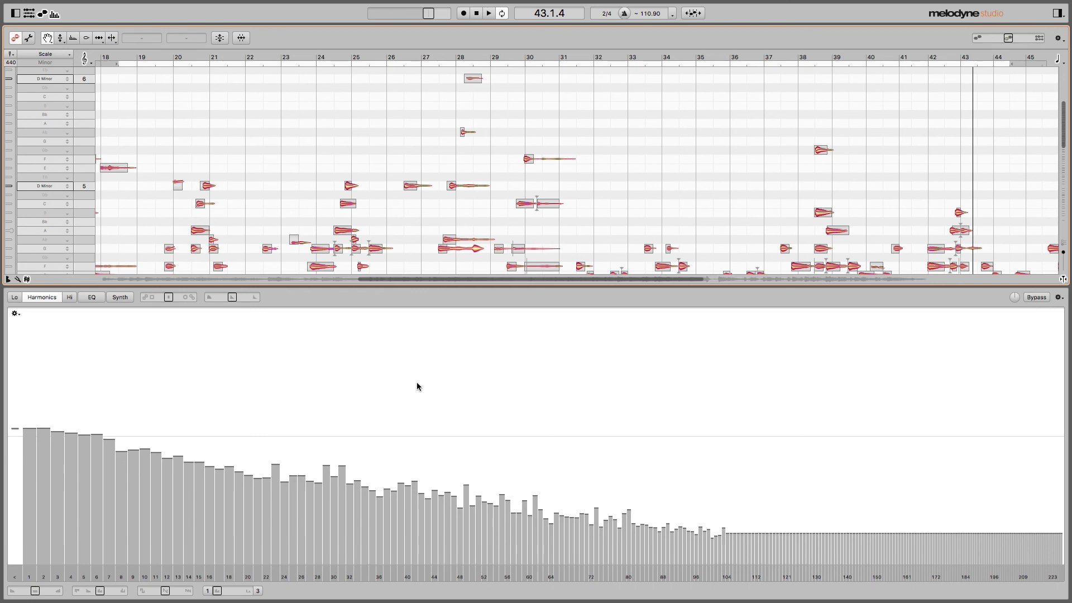
pyautogui.click(54, 15)
pyautogui.click(50, 15)
pyautogui.click(55, 15)
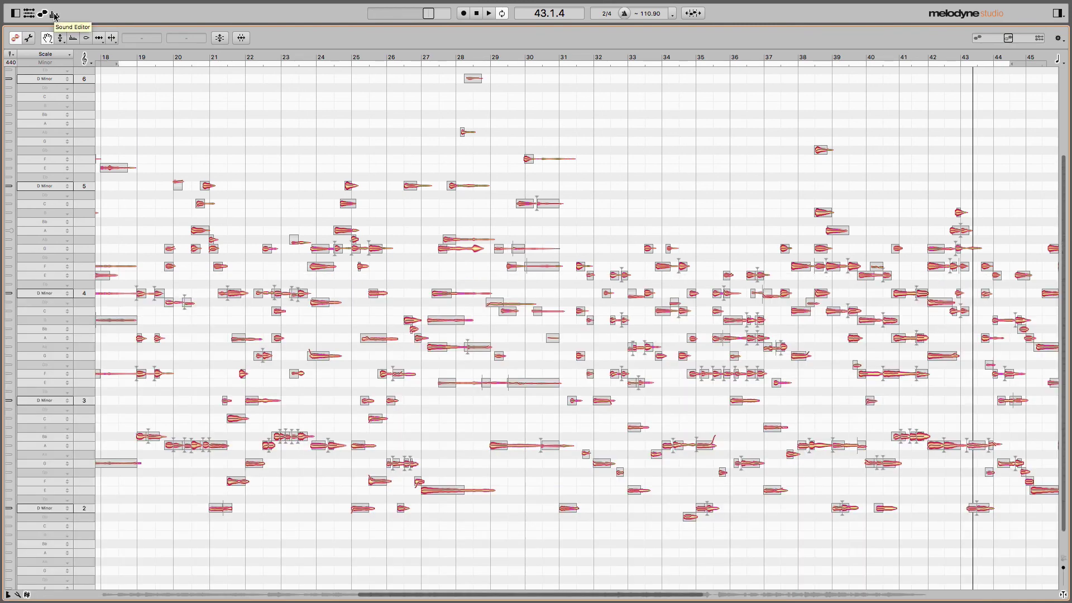
pyautogui.click(54, 15)
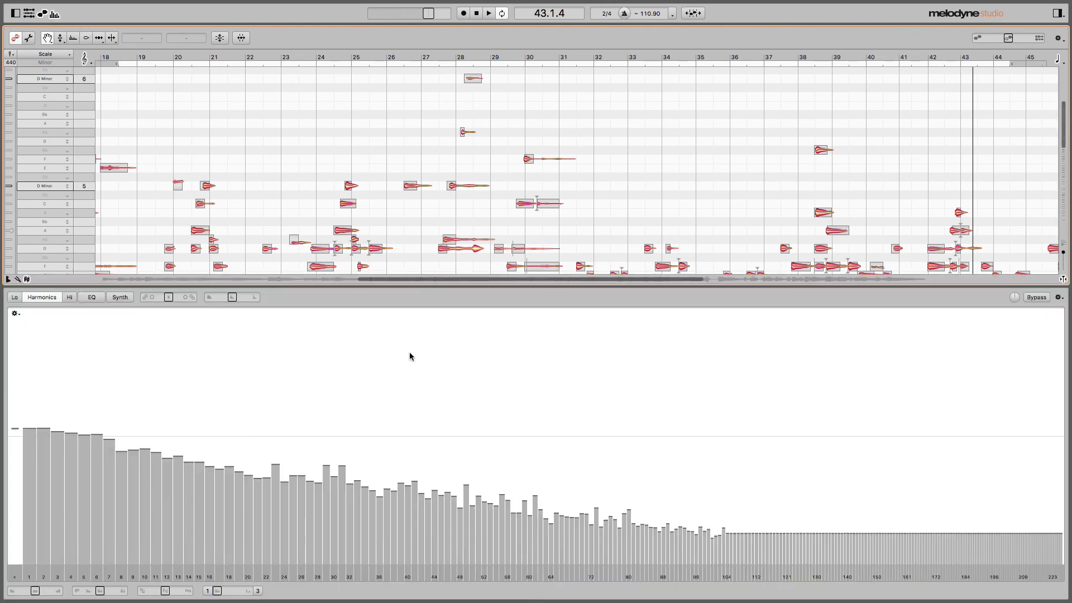